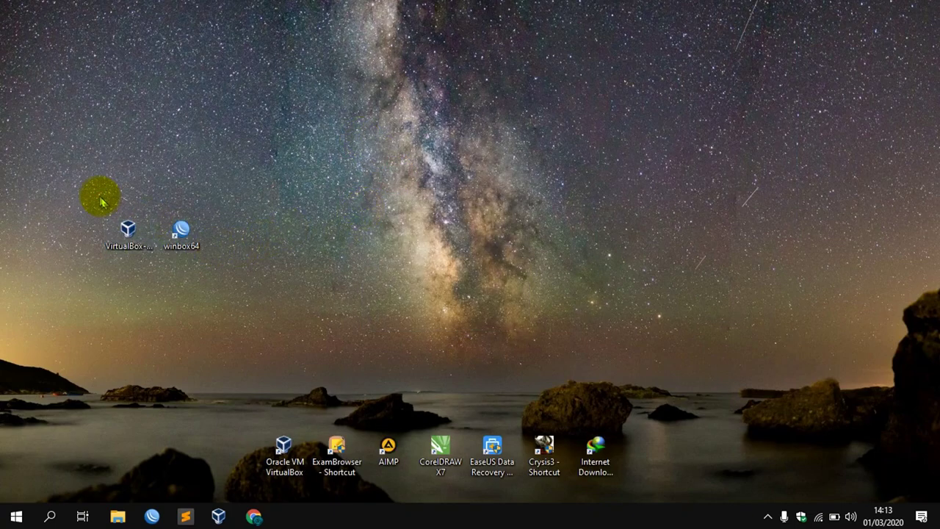
left_click_drag(101, 195, 220, 252)
left_click(129, 232)
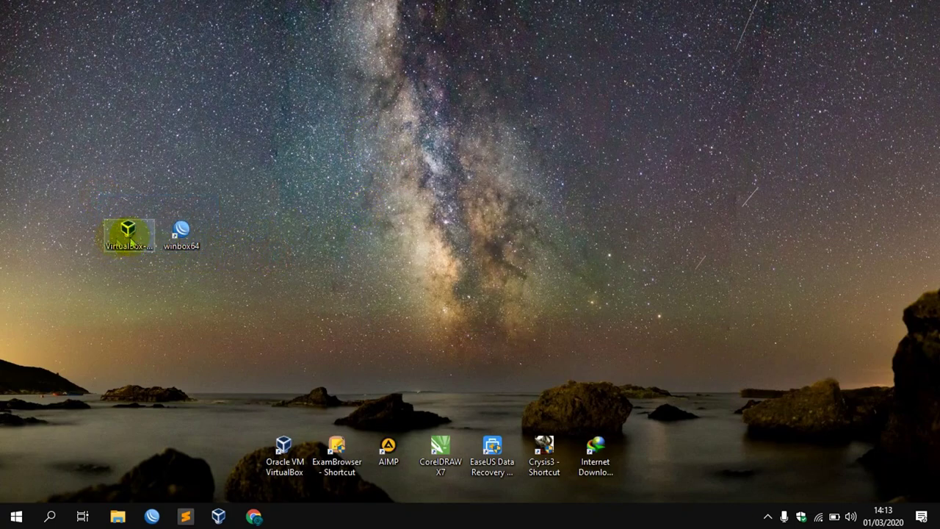
left_click(241, 211)
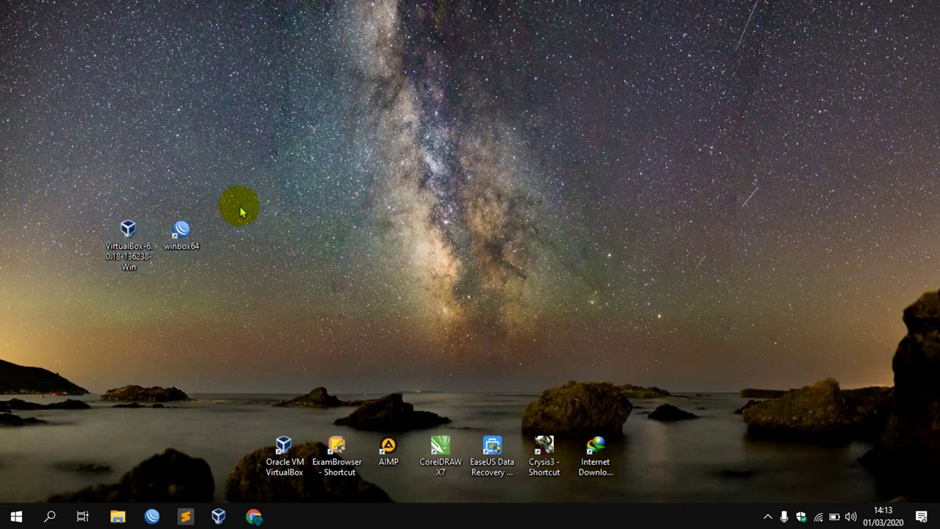
left_click(130, 241)
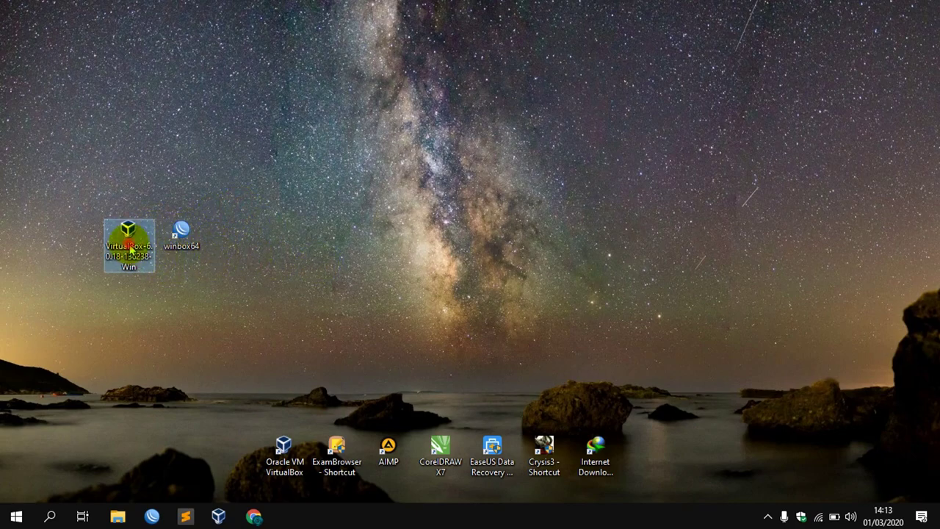
left_click(199, 249, "ctrl")
left_click(333, 234)
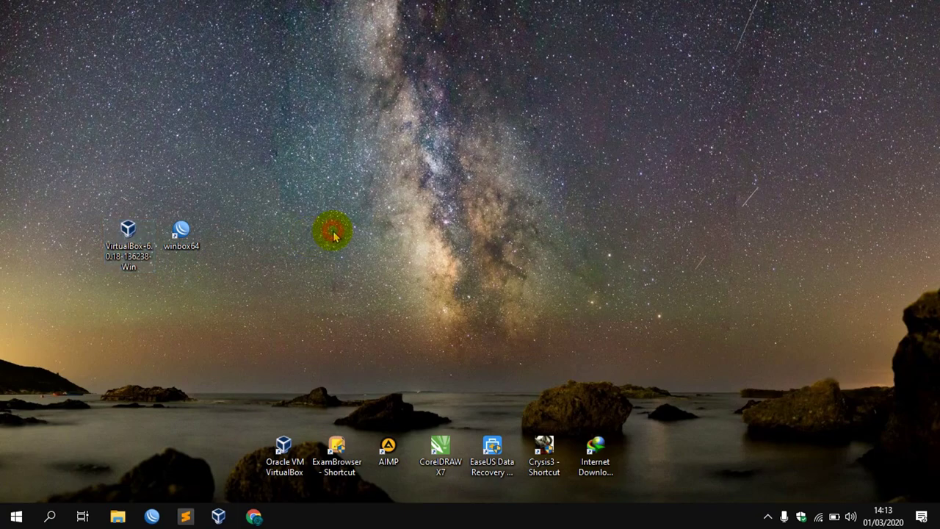
left_click(136, 248)
left_click(239, 270)
left_click(186, 236)
left_click_drag(185, 235, 286, 235)
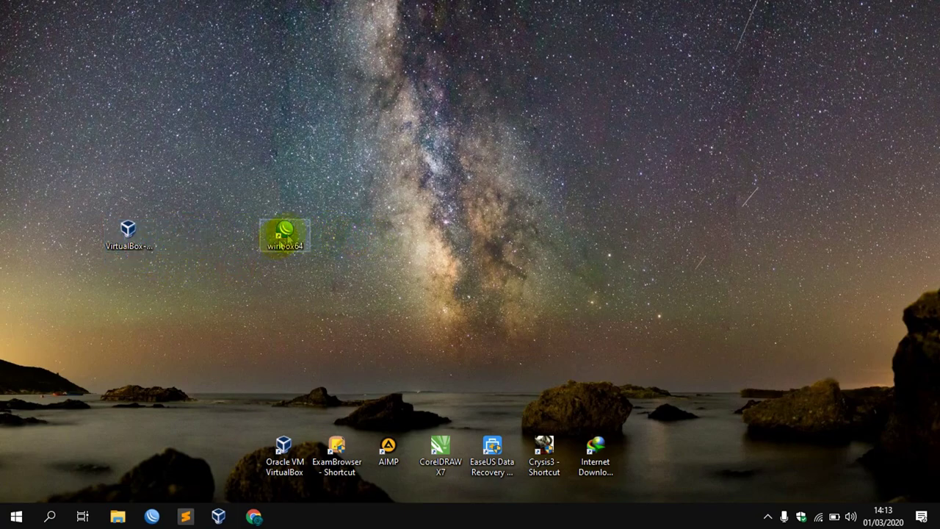
left_click(357, 231)
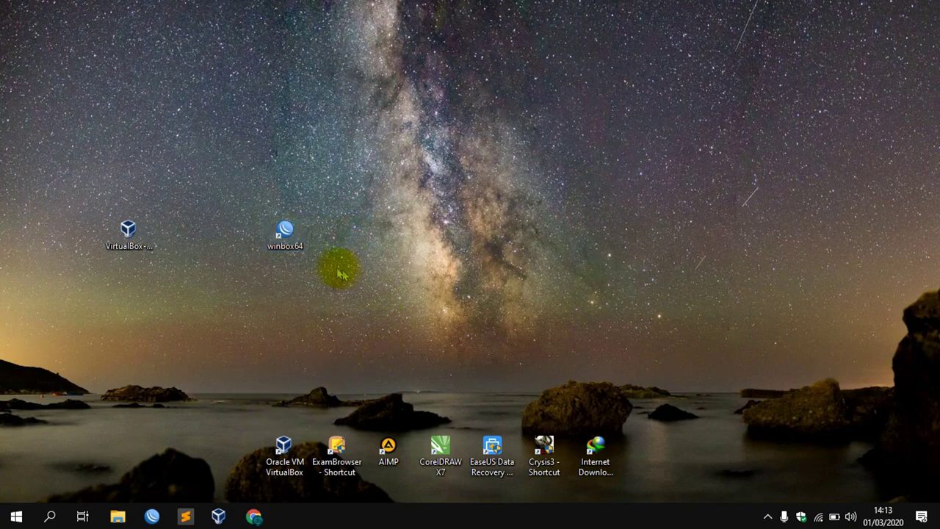
left_click_drag(287, 235, 185, 235)
left_click(389, 221)
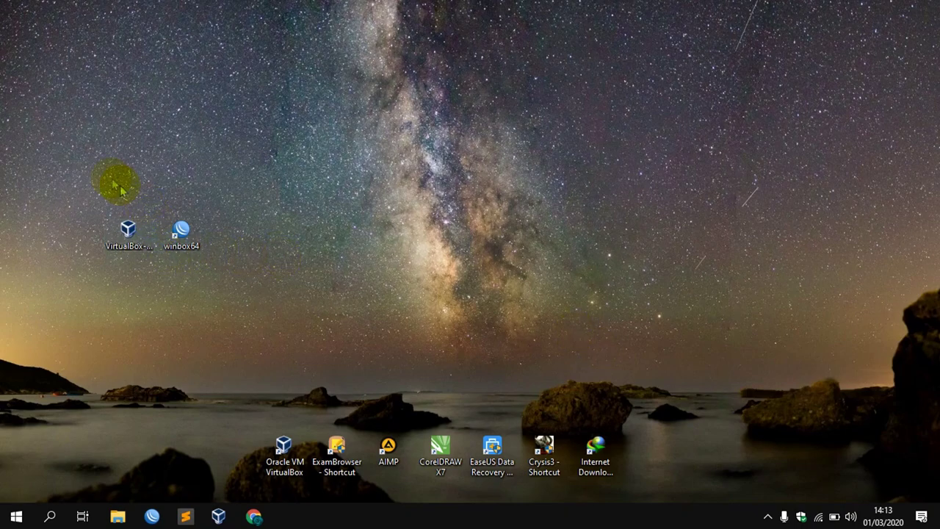
left_click_drag(93, 176, 216, 247)
left_click(232, 270)
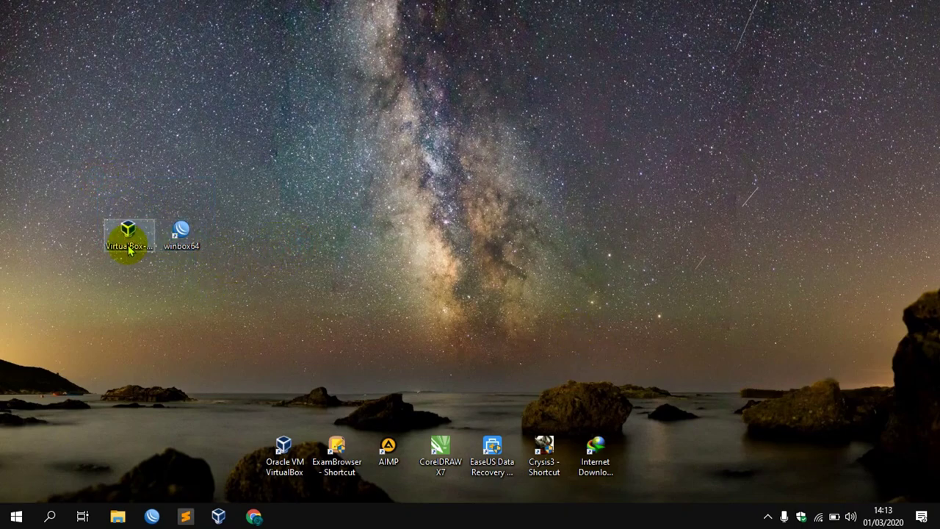
left_click(129, 249)
Locate the mikrotik-6.46.2 image in the FIle ISO folder on drive D, and minimize the folder window.
left_click(119, 517)
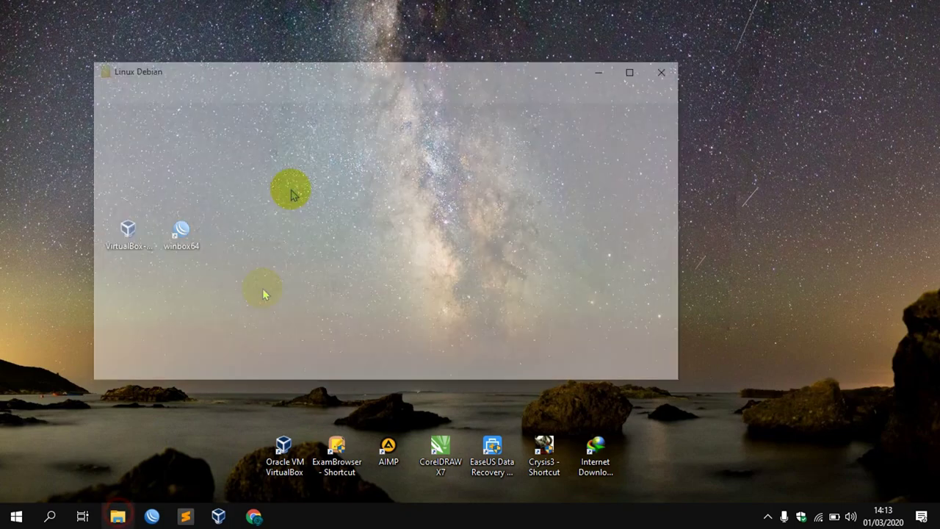
key("BackSpace")
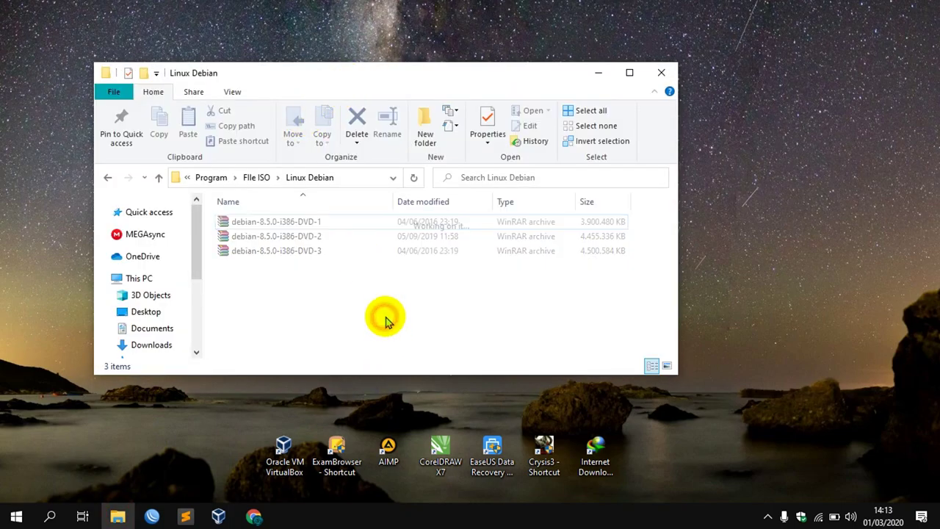
left_click(279, 327)
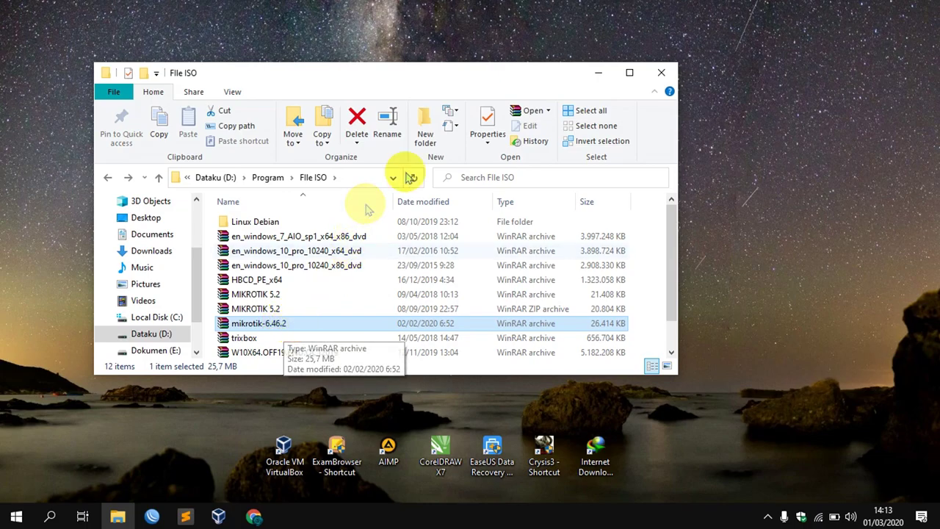
left_click(598, 73)
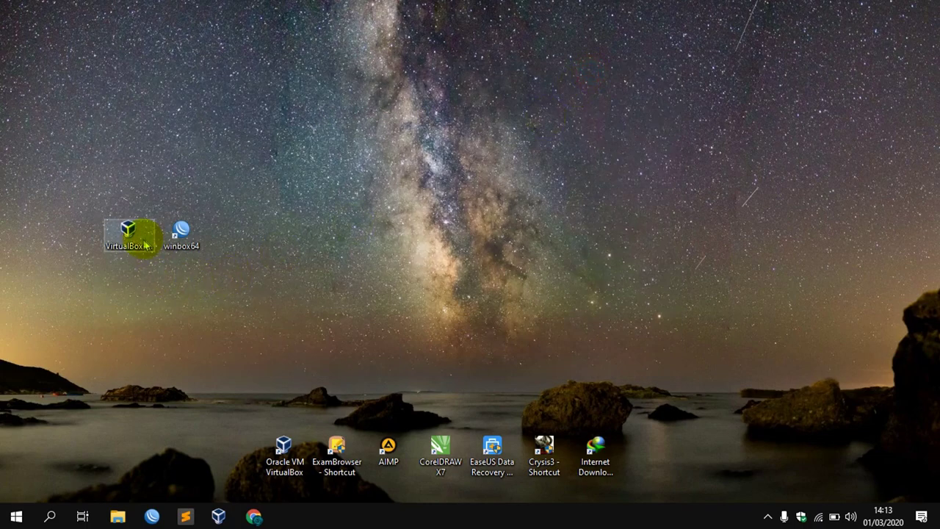
Move the VirtualBox installer and winbox64 icons lower on the desktop, leaving a gap between them.
left_click(145, 246)
left_click_drag(126, 241, 171, 300)
left_click(191, 310)
left_click(128, 288)
left_click(180, 300)
left_click_drag(181, 241, 232, 302)
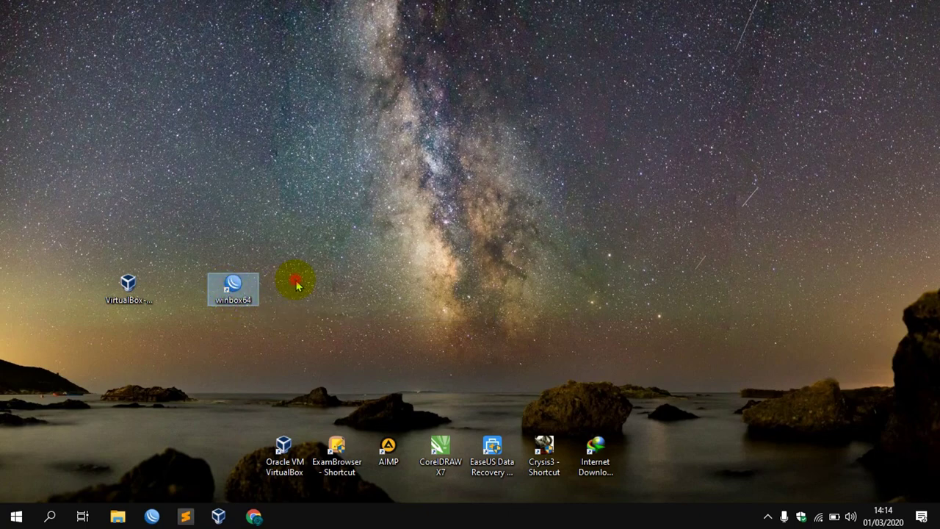
left_click(334, 183)
right_click(331, 136)
left_click(353, 185)
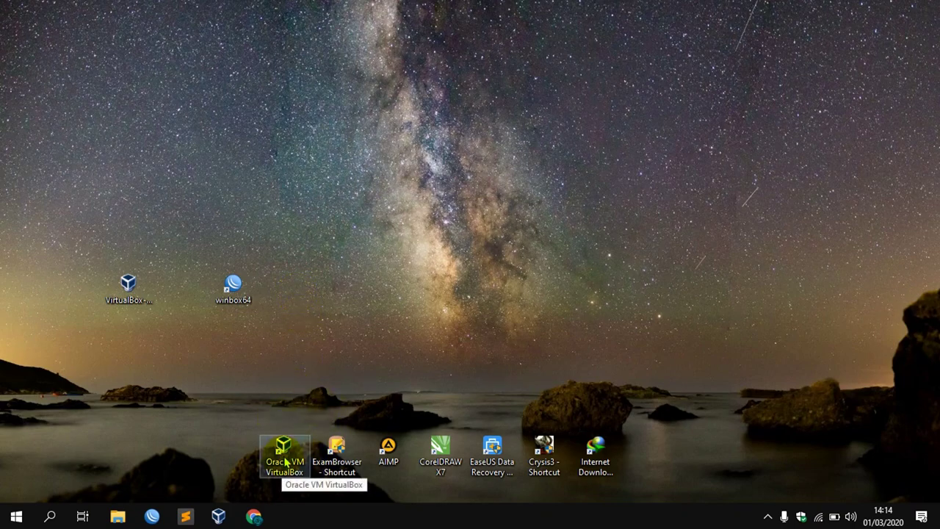
Switch to Chrome and open the mikrotik.com/download page.
left_click(254, 516)
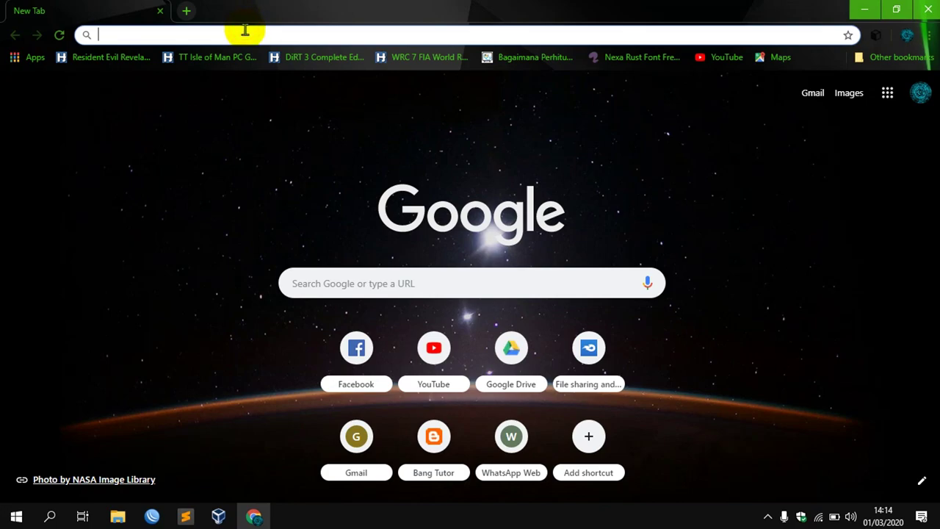
type("mik")
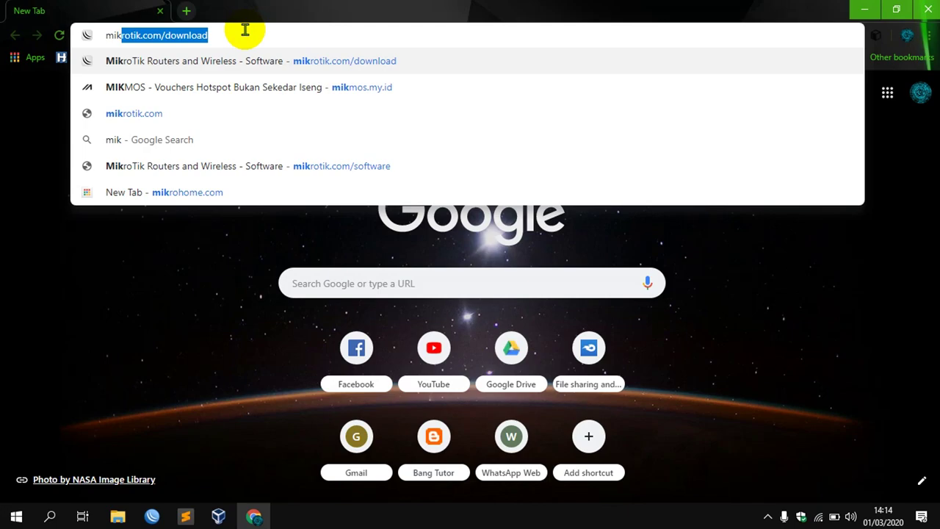
key("Return")
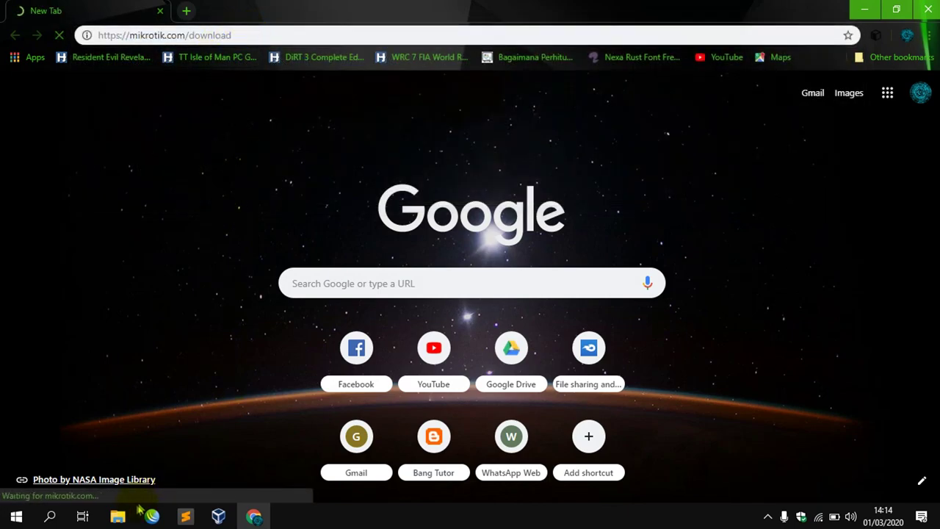
left_click(369, 35)
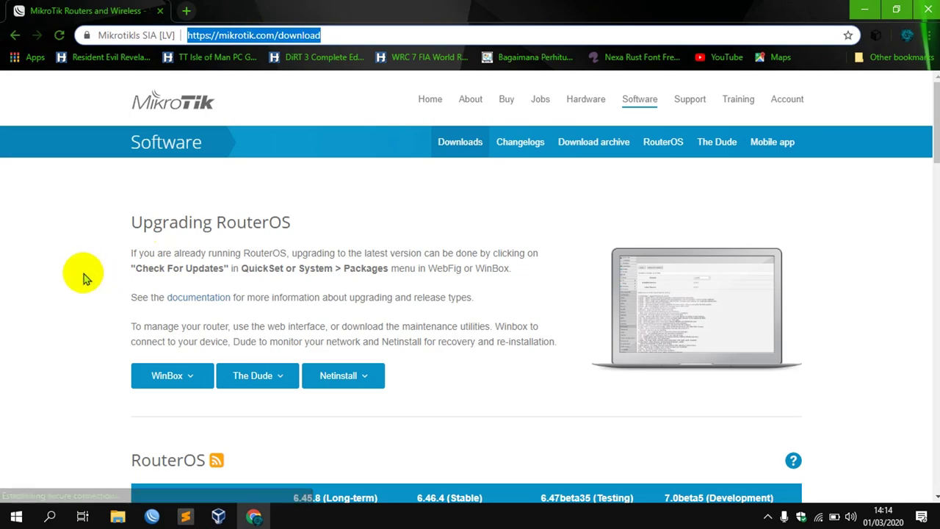
left_click(46, 213)
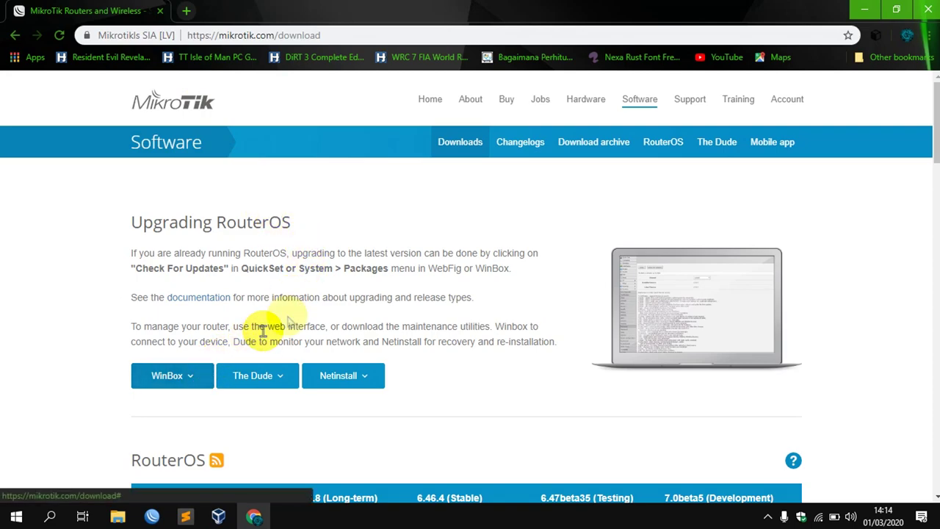
Check which WinBox versions are offered for download.
left_click(193, 378)
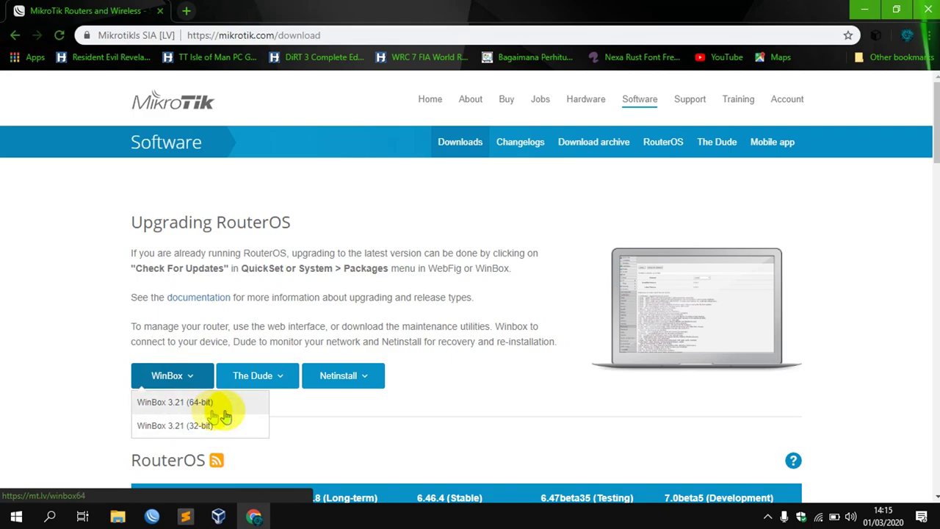
left_click(192, 379)
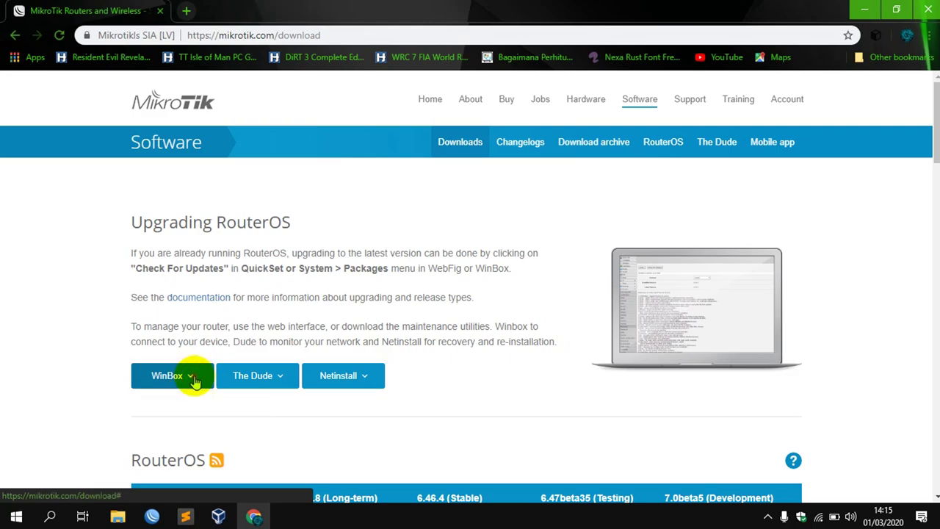
left_click(194, 379)
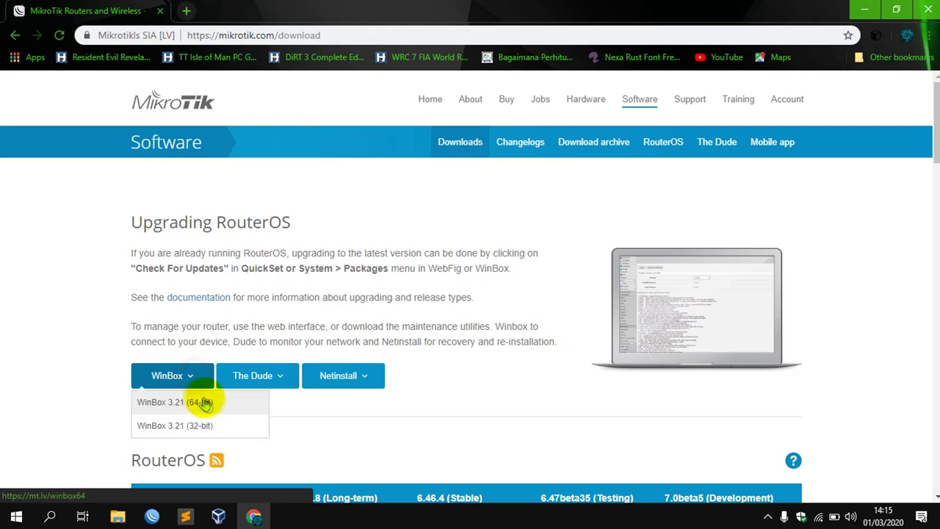
left_click(316, 416)
Download the X86 CD Image of RouterOS 6.46.4 (Stable) from the RouterOS table.
scroll(434, 358, "down", 1)
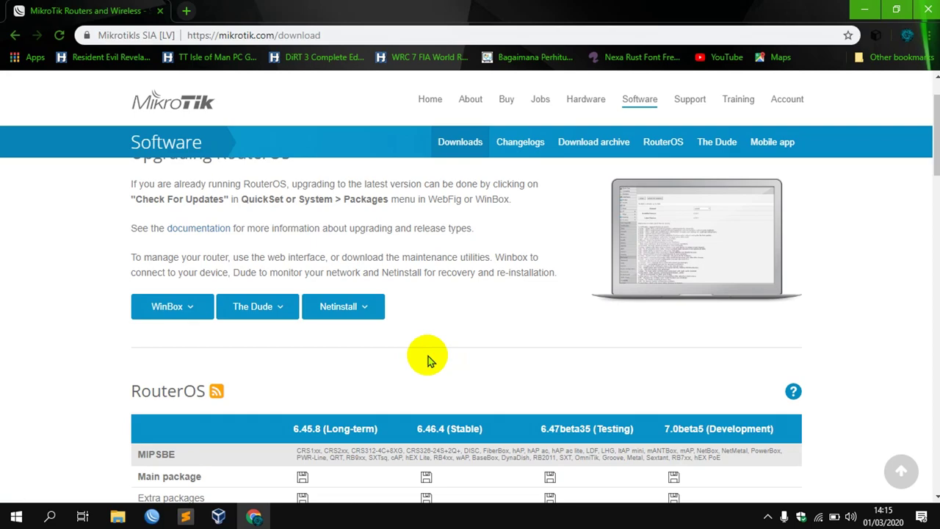
scroll(430, 360, "down", 3)
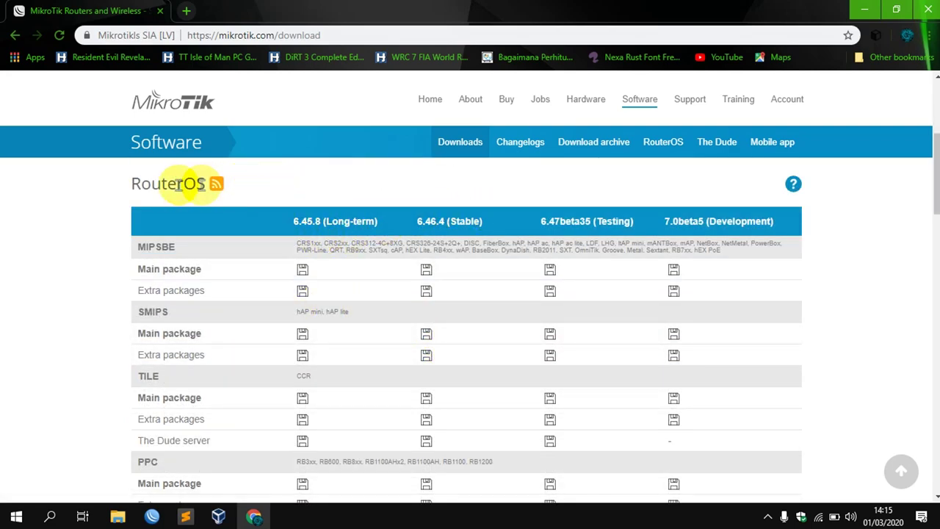
scroll(397, 264, "down", 1)
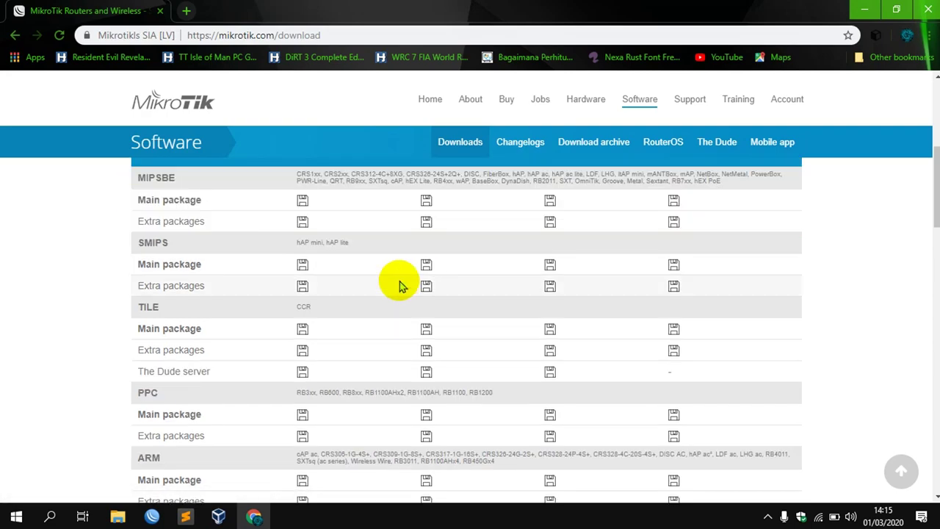
scroll(441, 209, "up", 1)
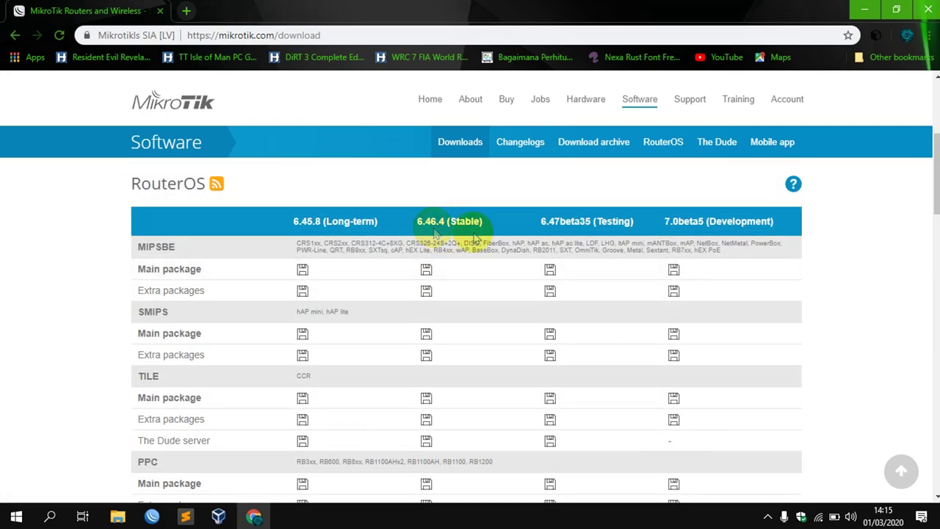
scroll(424, 308, "down", 5)
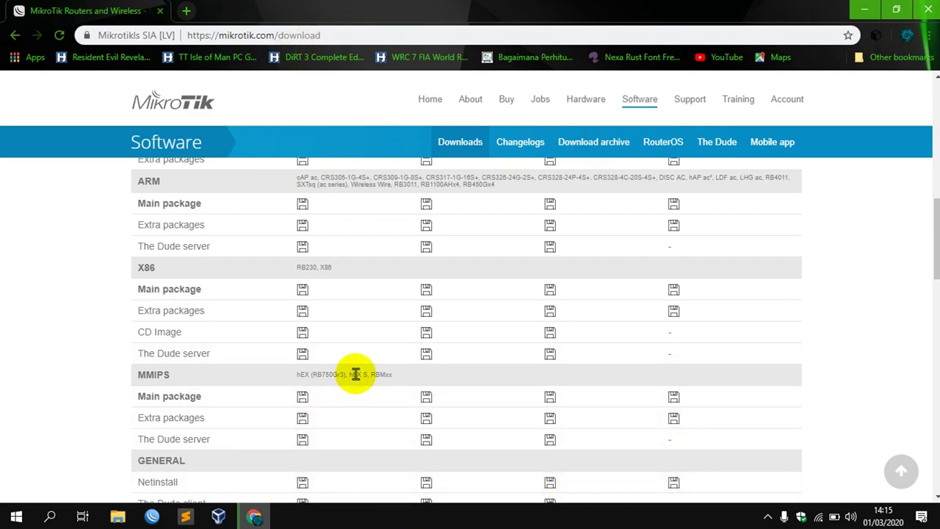
Pause the mikrotik-6.46.4.iso download from the browser's download list and minimize the browser.
key("ctrl+j")
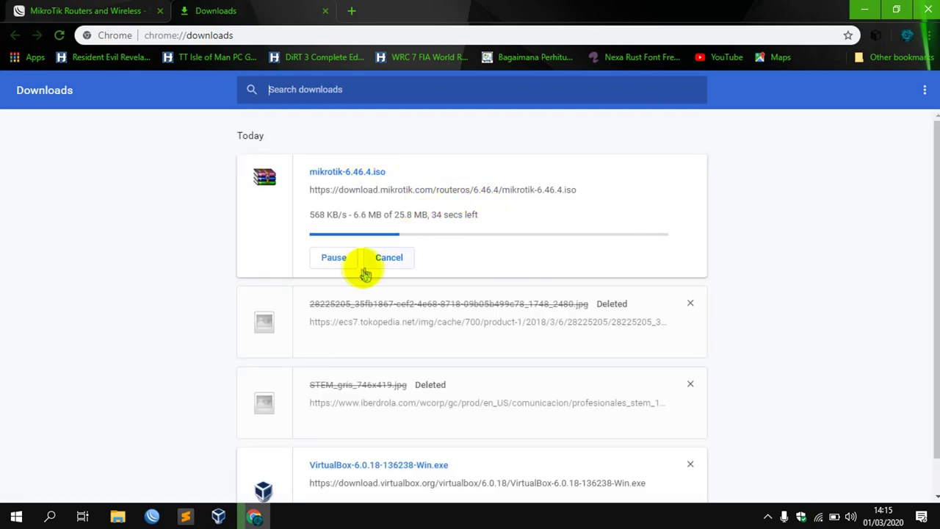
left_click(334, 258)
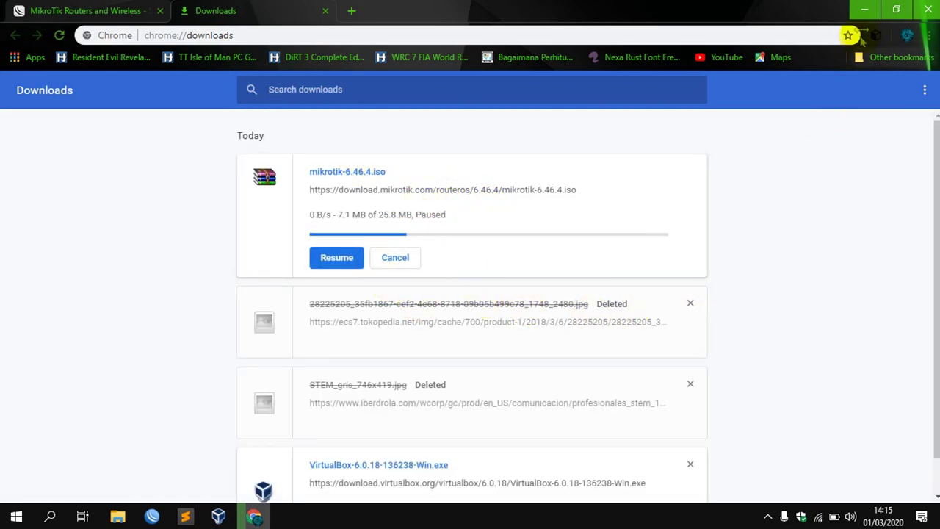
left_click(864, 10)
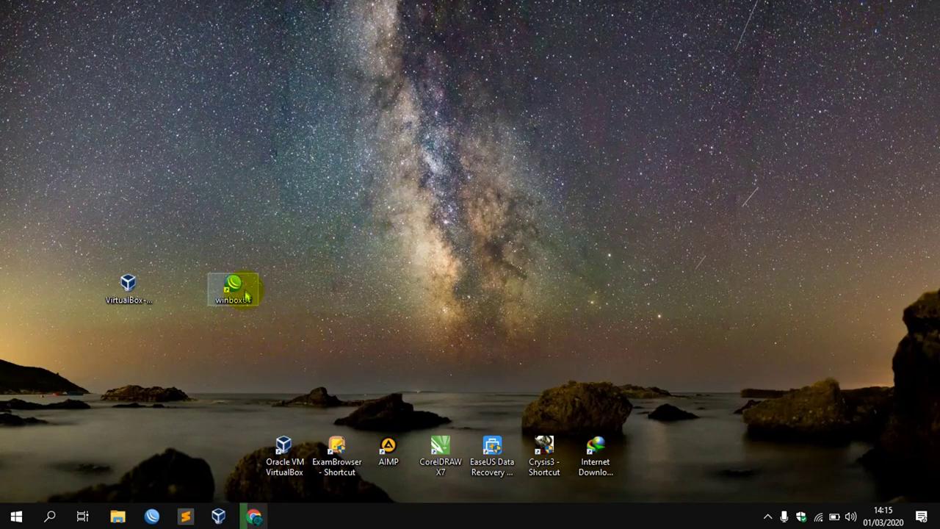
Open VirtualBox and start a new virtual machine named Mikrotik in E:\Virtual Box with type Other and version Other/Unknown.
double_click(284, 456)
left_click(129, 288)
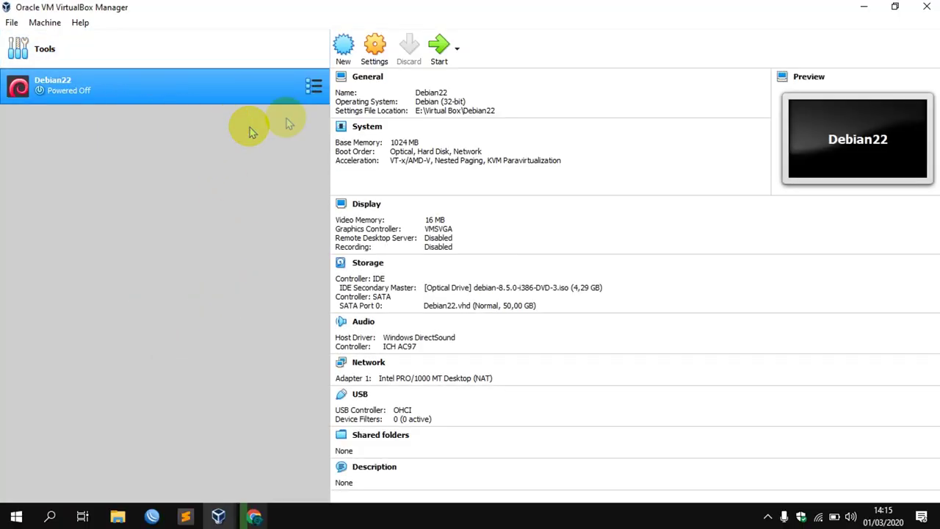
left_click(345, 55)
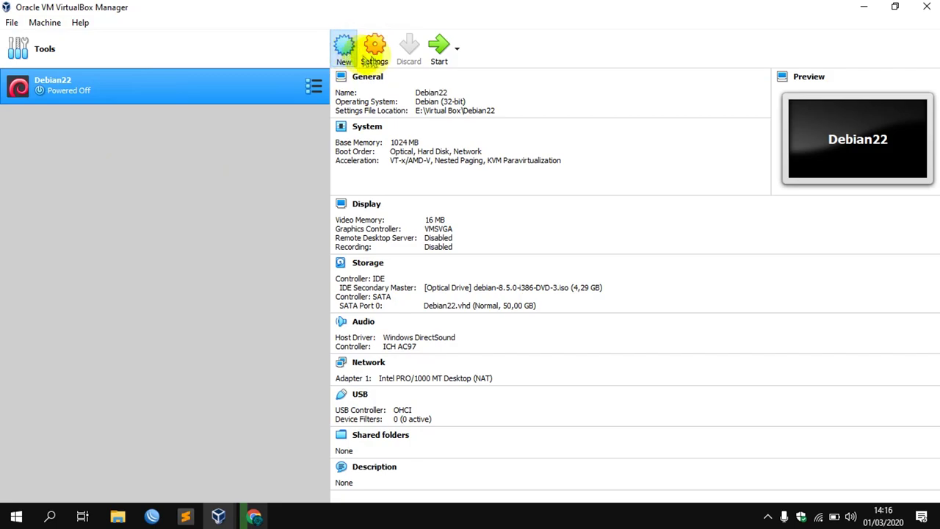
left_click_drag(453, 140, 511, 130)
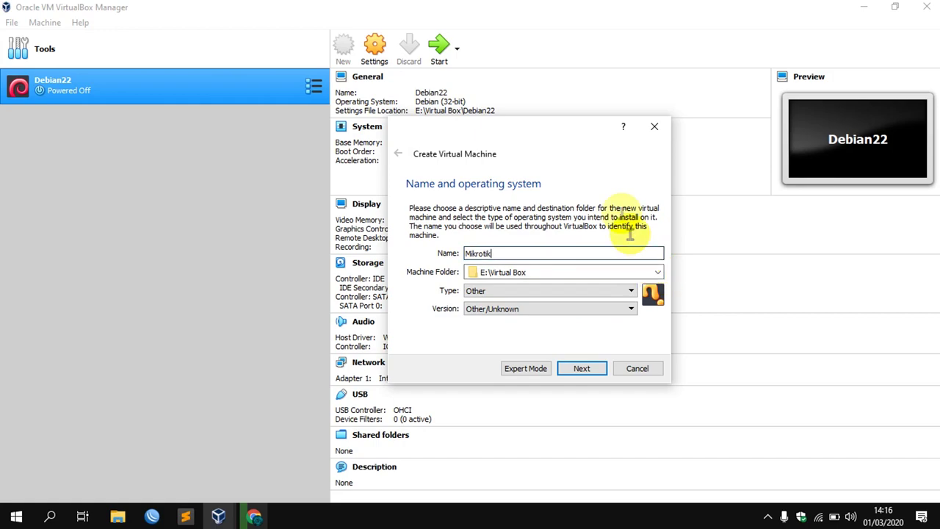
left_click(658, 272)
left_click(656, 272)
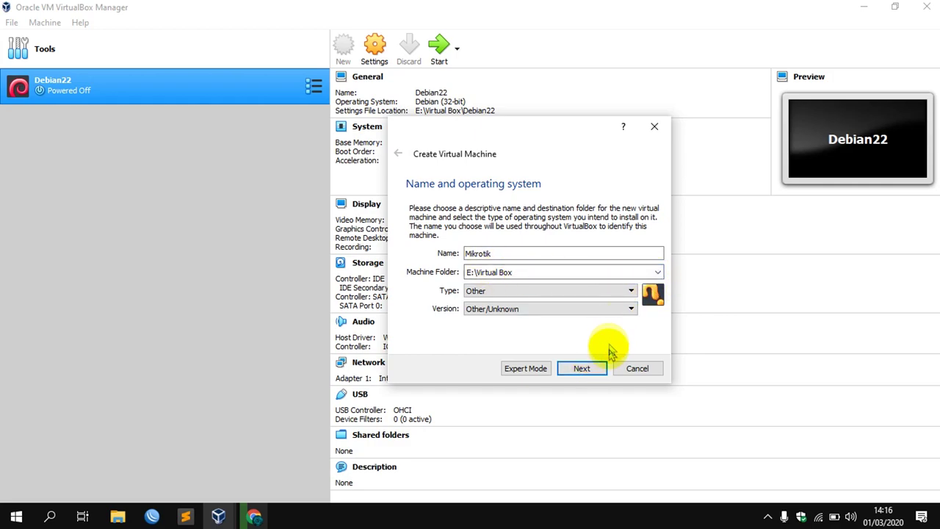
left_click_drag(510, 140, 505, 146)
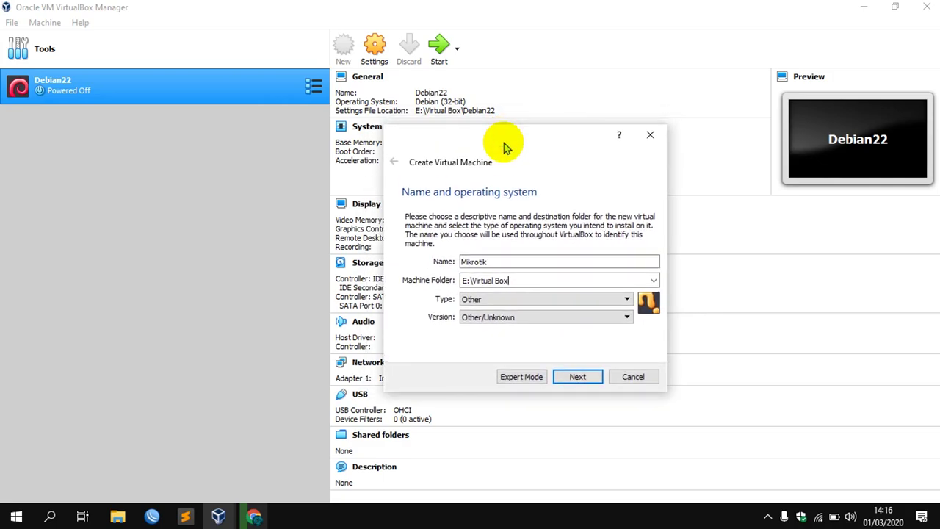
left_click(579, 377)
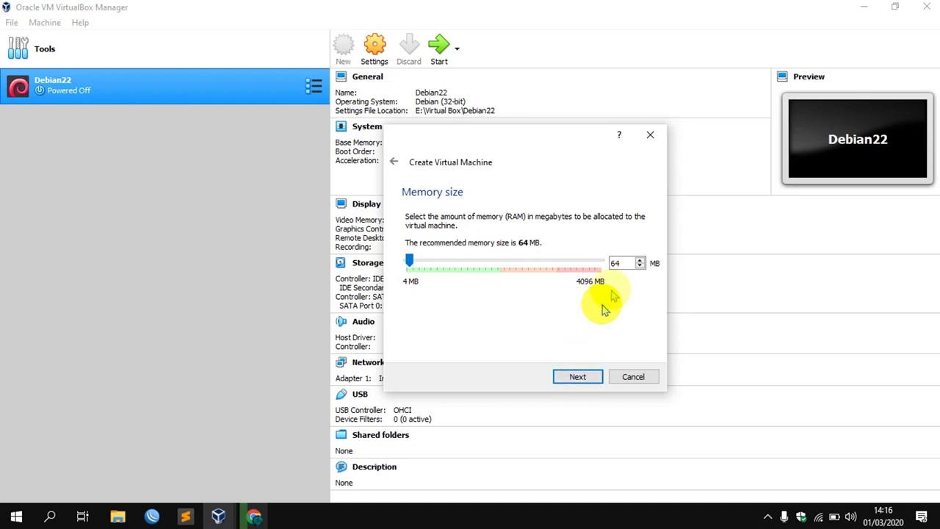
Set the new machine's memory to 128 MB and choose to create a virtual hard disk now.
left_click_drag(625, 265, 607, 268)
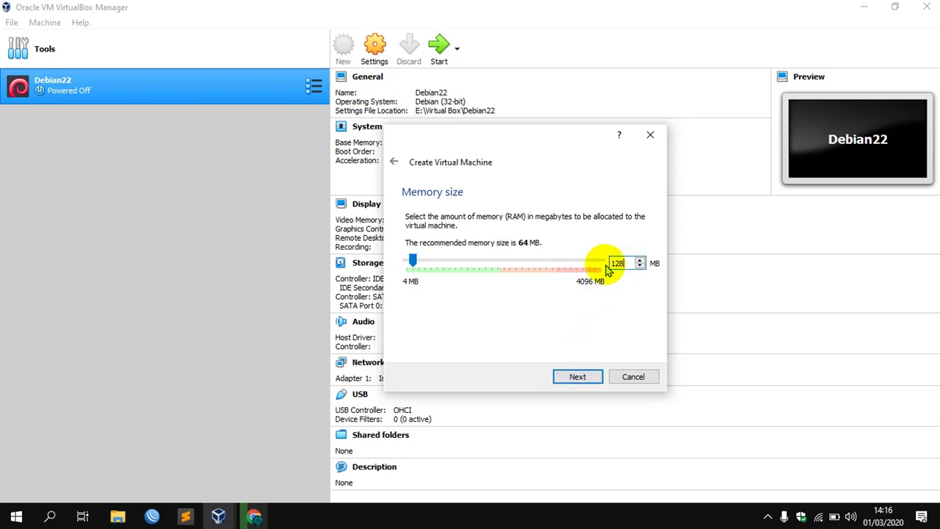
left_click(578, 377)
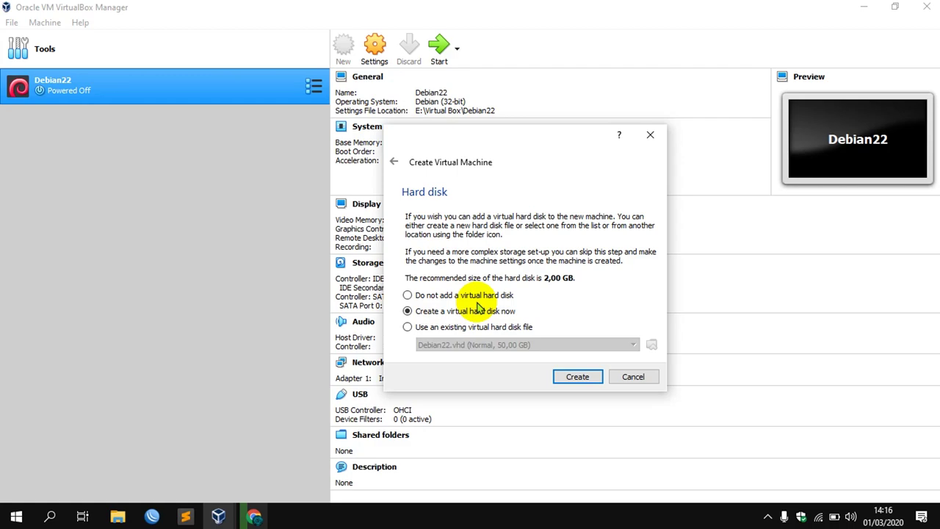
left_click(578, 377)
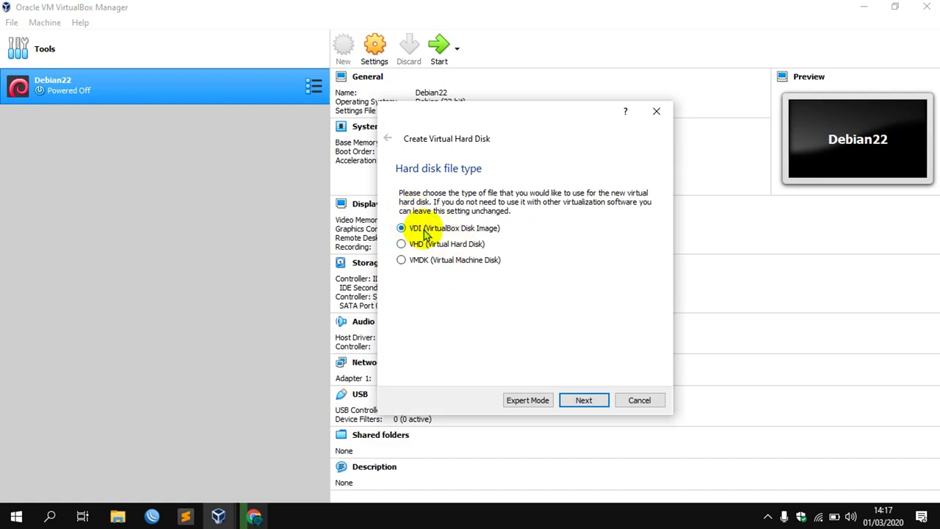
Create the machine's hard disk Mikrotik.vhd as a dynamically allocated VHD of 2,00 GB.
left_click(425, 246)
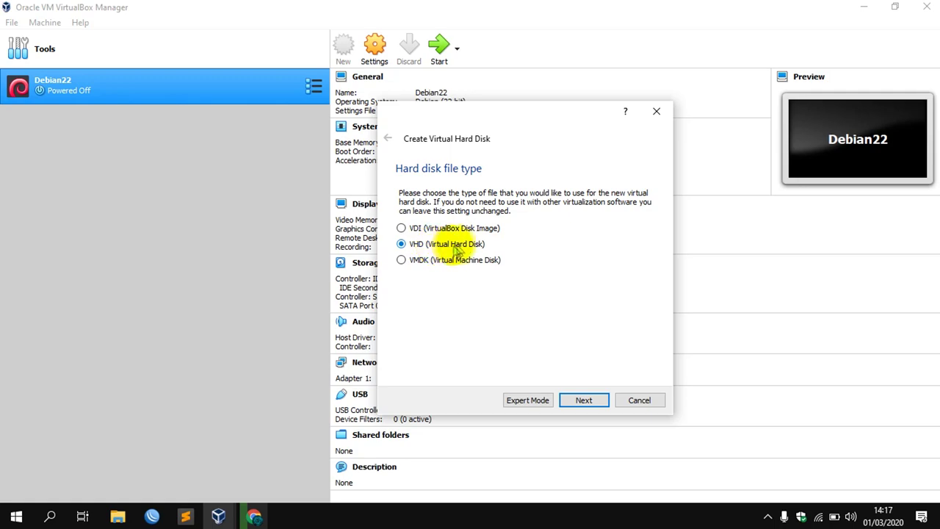
left_click(582, 403)
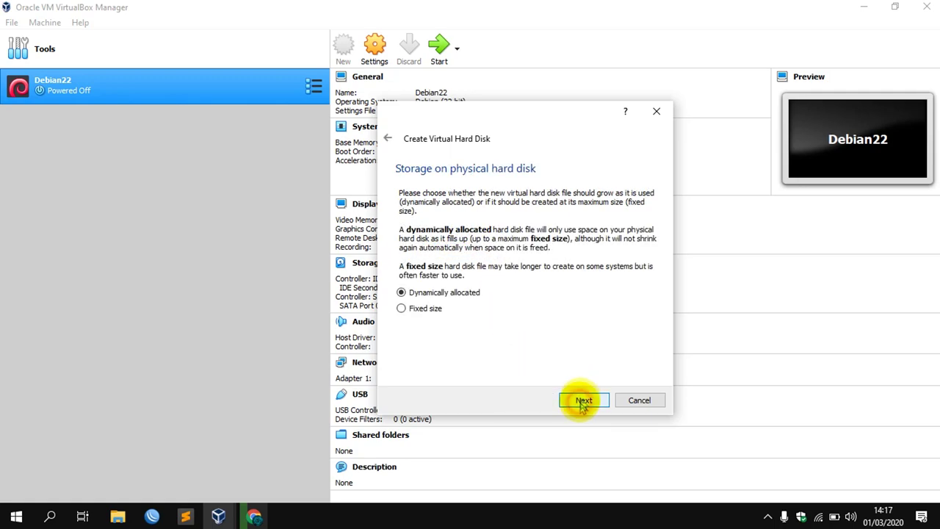
left_click(592, 400)
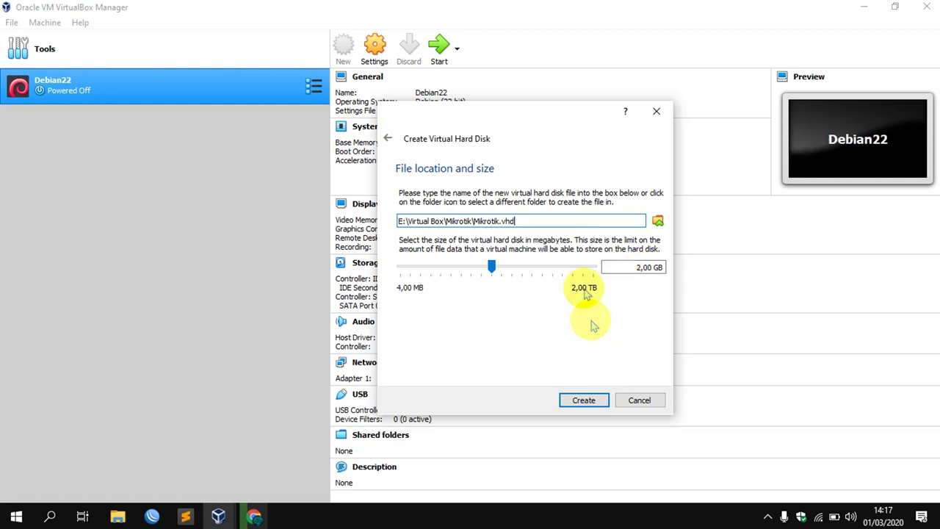
left_click(577, 402)
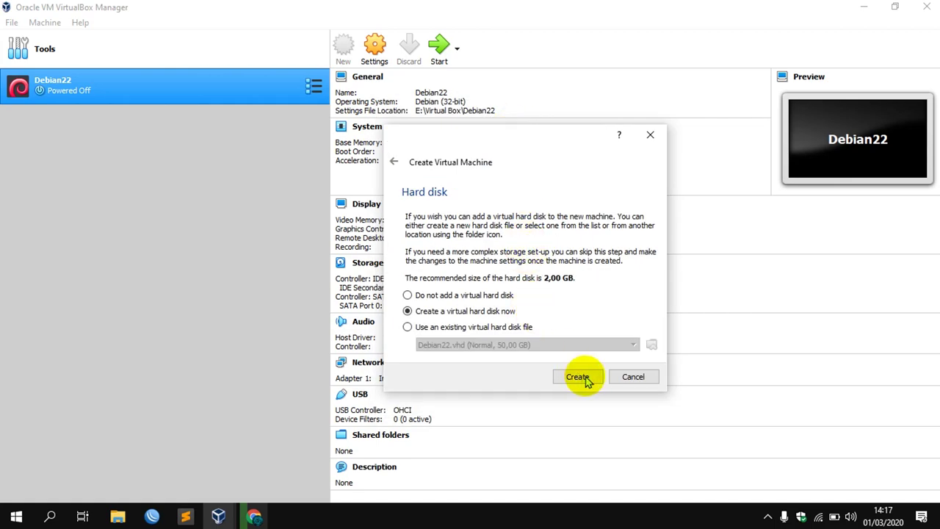
left_click(588, 380)
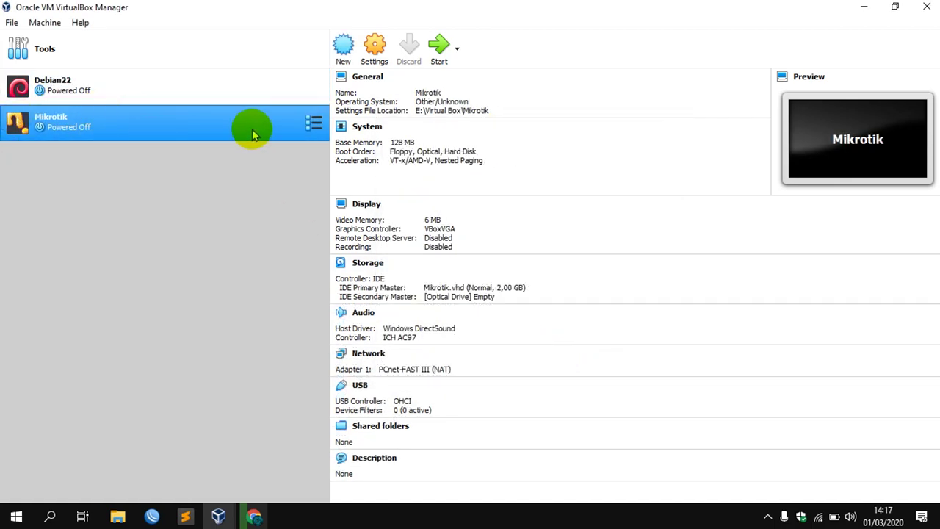
In the Mikrotik machine's storage settings, attach mikrotik-6.46.2.iso to the empty optical drive.
left_click(376, 51)
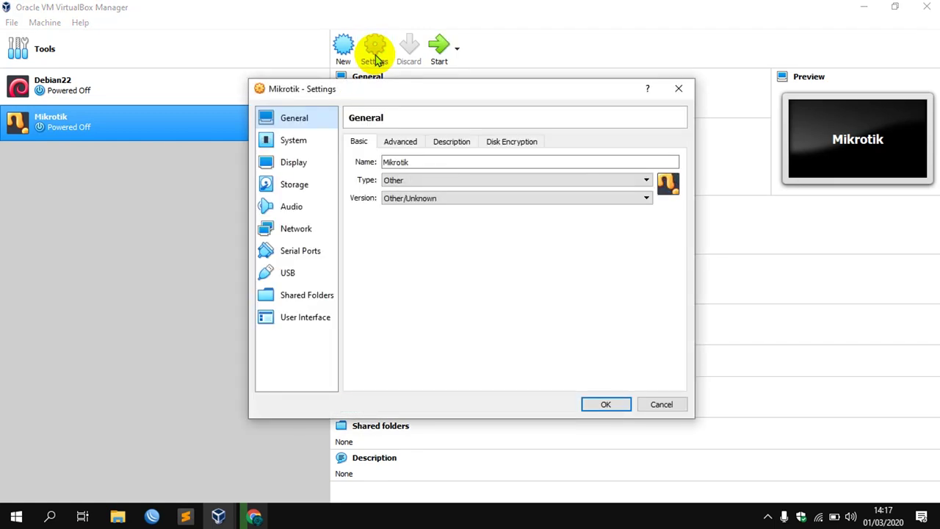
left_click(294, 185)
left_click(389, 189)
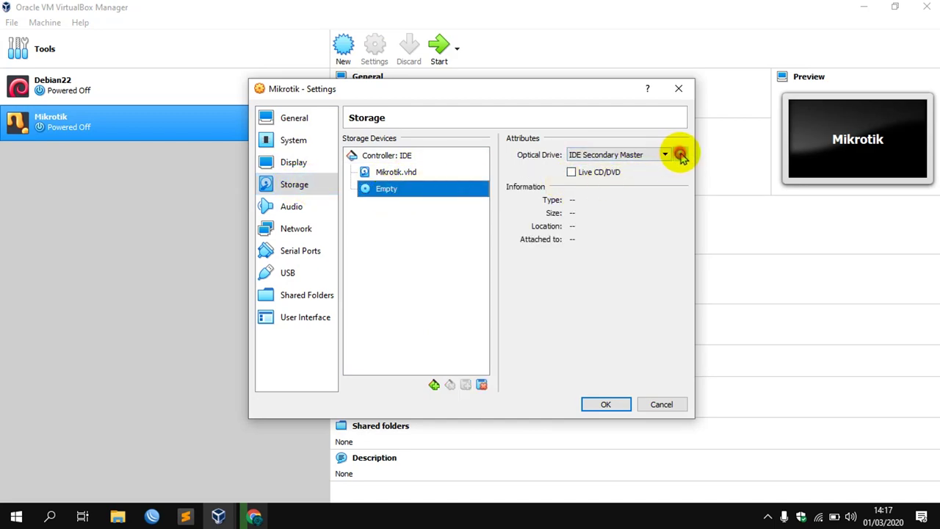
left_click(681, 156)
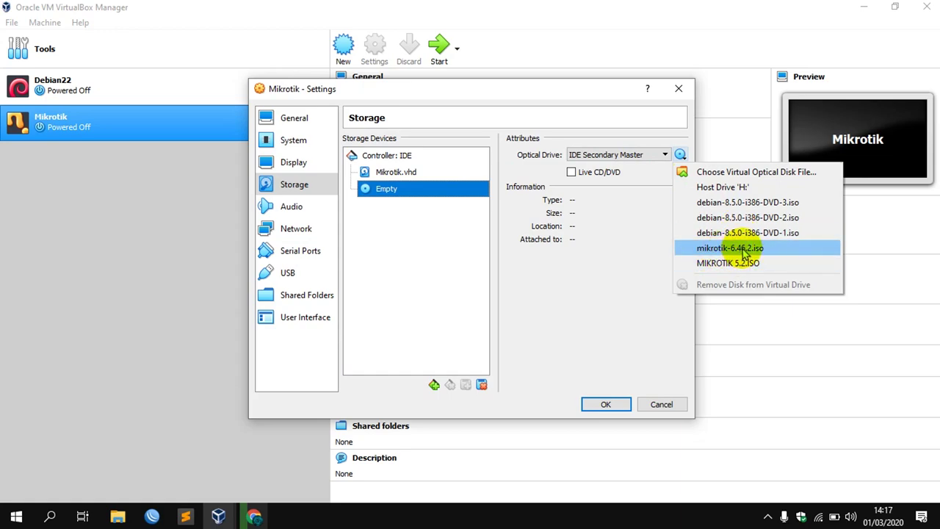
left_click(744, 248)
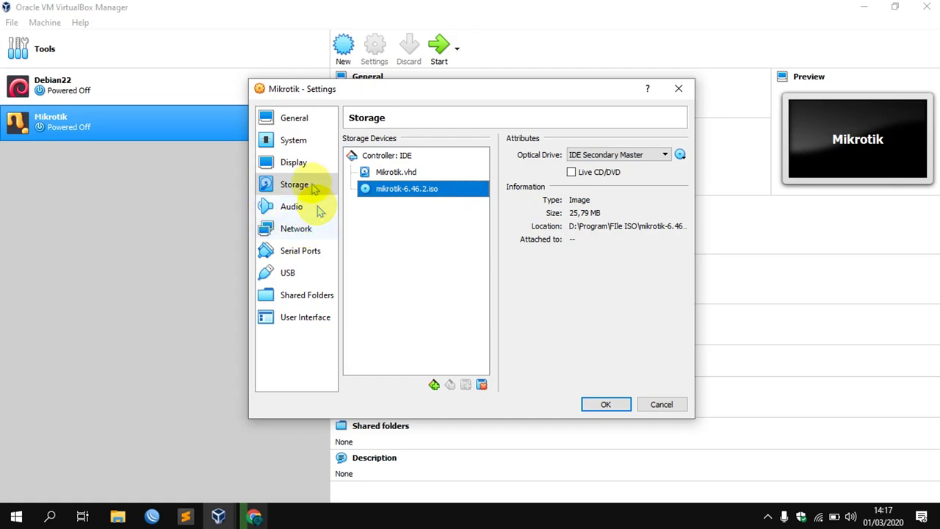
Enable Network and disable Floppy in the machine's boot order.
left_click(299, 147)
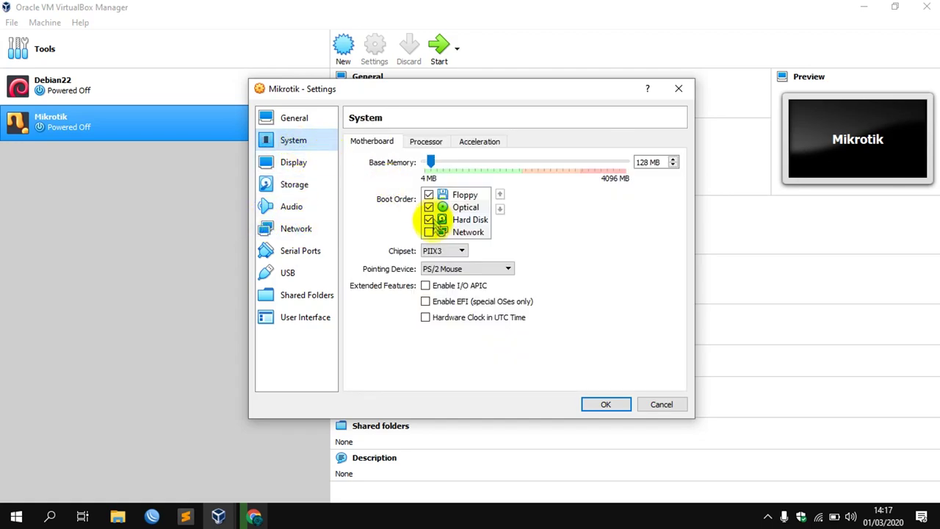
left_click(430, 233)
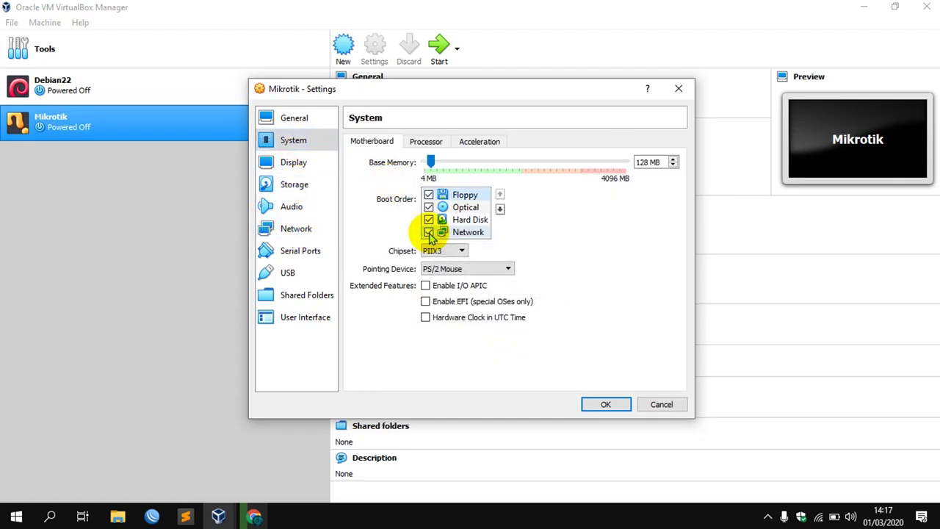
left_click(429, 195)
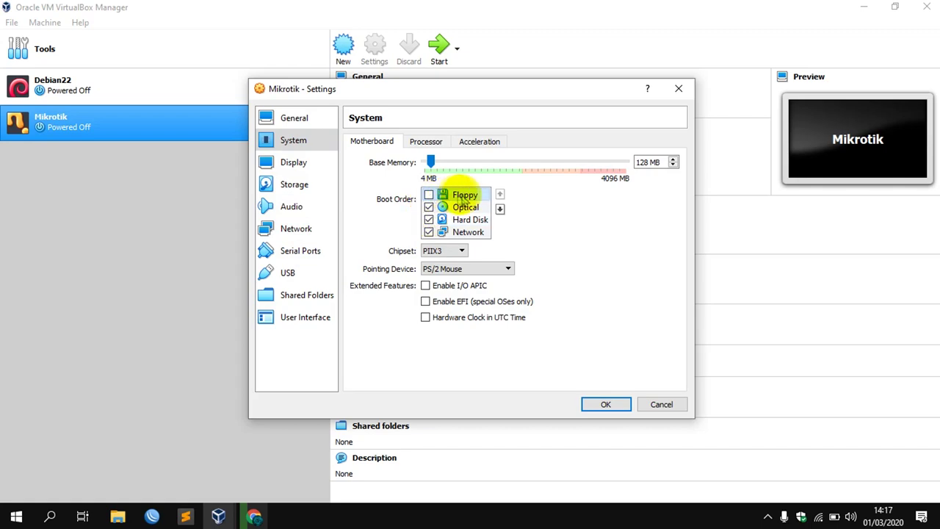
Attach network Adapter 1 to Bridged Adapter using the Realtek RTL8723DE 802.11b/g/n PCIe Adapter.
left_click(296, 229)
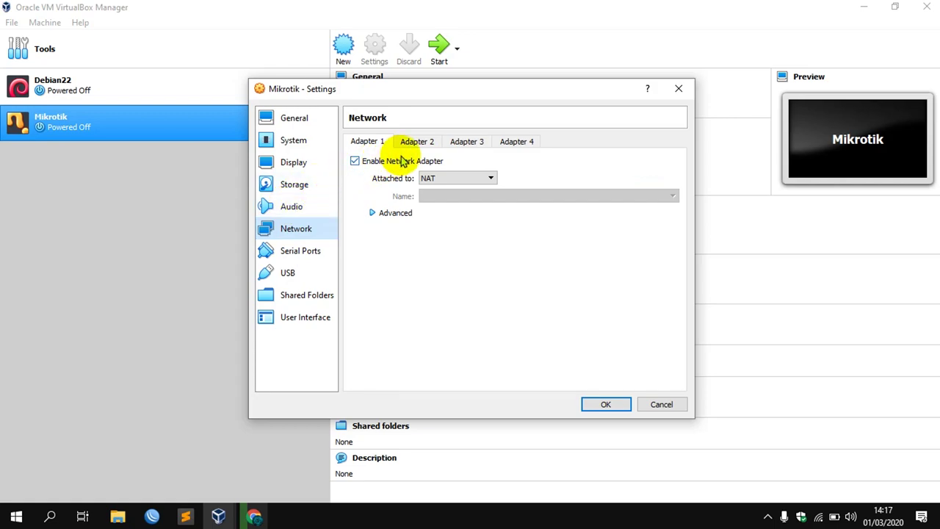
left_click(484, 178)
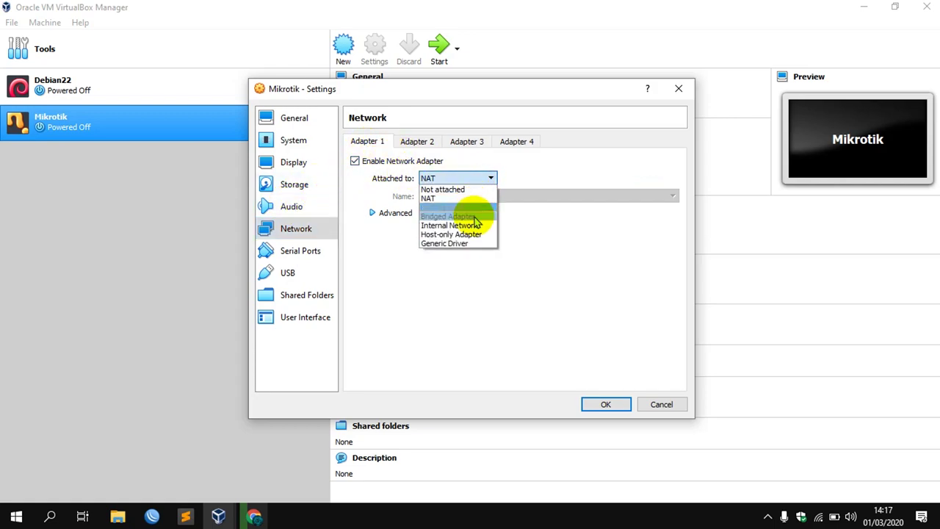
left_click(470, 217)
left_click(502, 196)
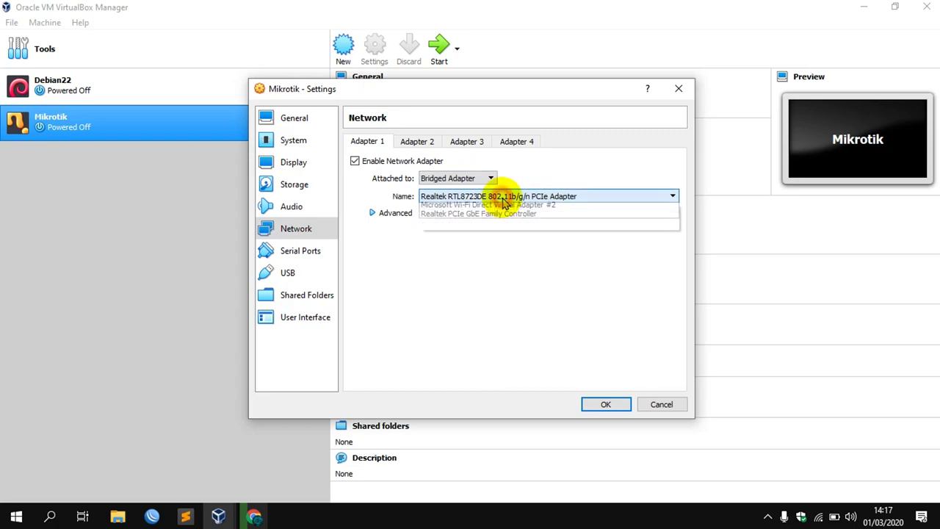
left_click(483, 208)
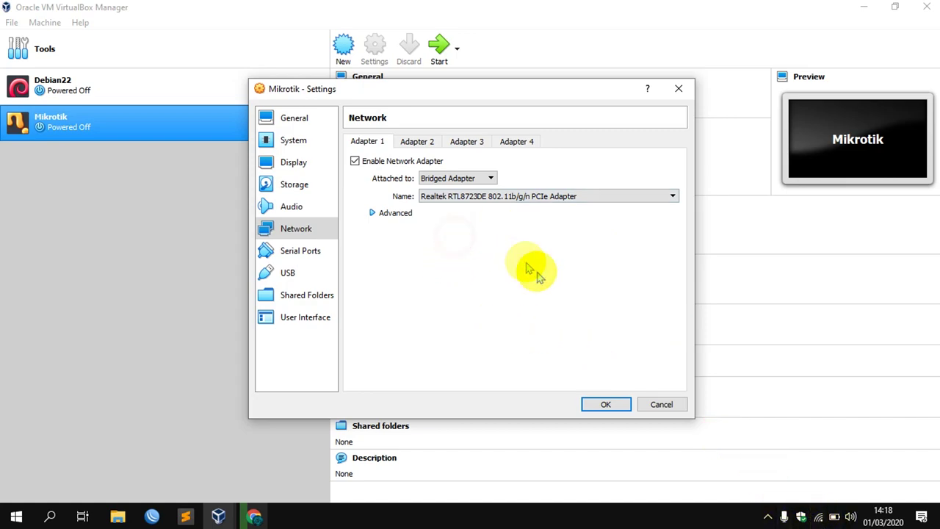
Enable network Adapter 2 as a Host-only Adapter on VirtualBox Host-Only Ethernet Adapter and save the machine settings.
left_click(416, 141)
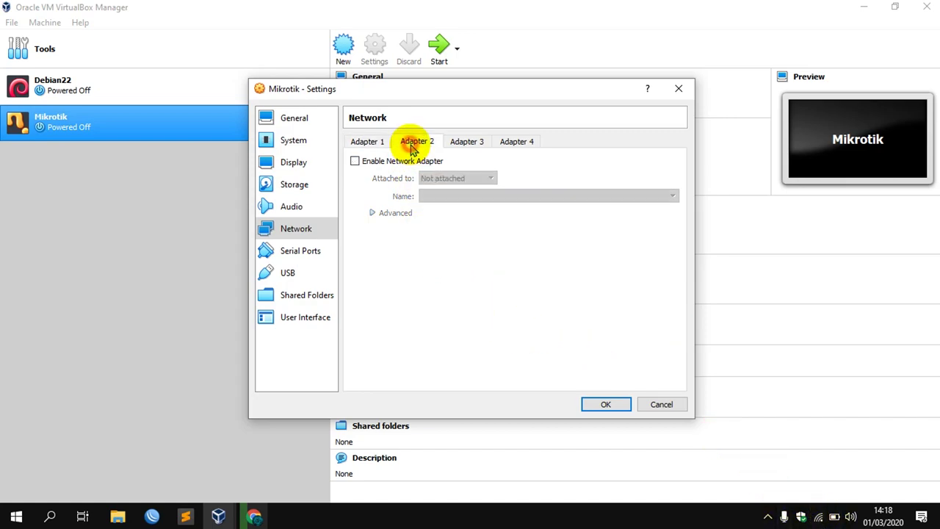
left_click(380, 165)
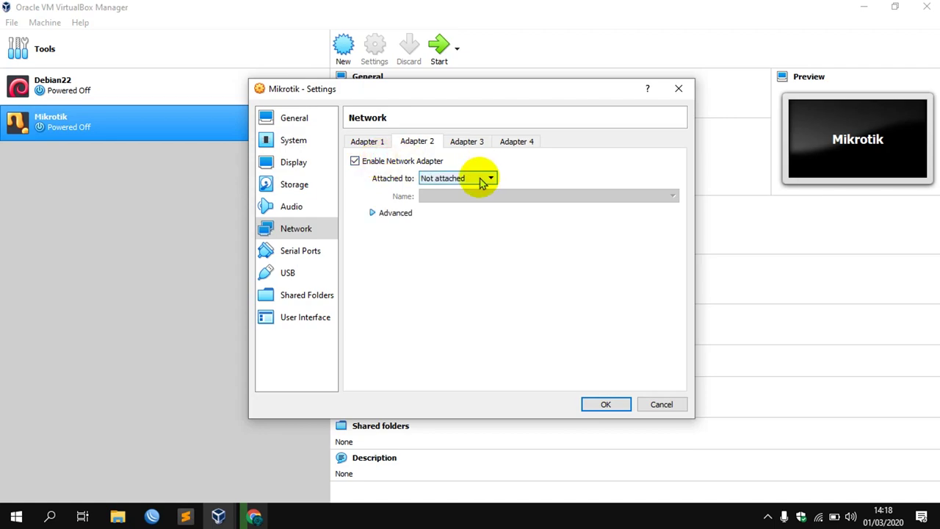
left_click(481, 179)
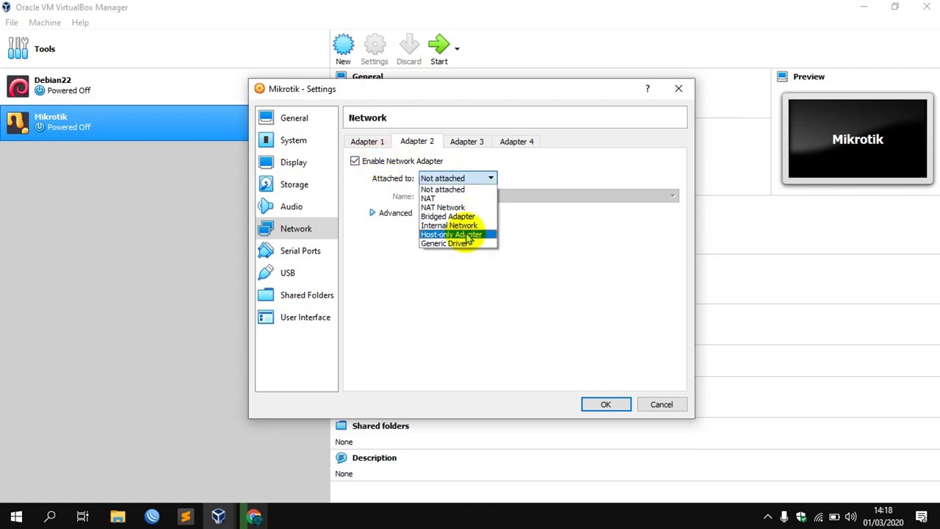
left_click(466, 234)
left_click(499, 198)
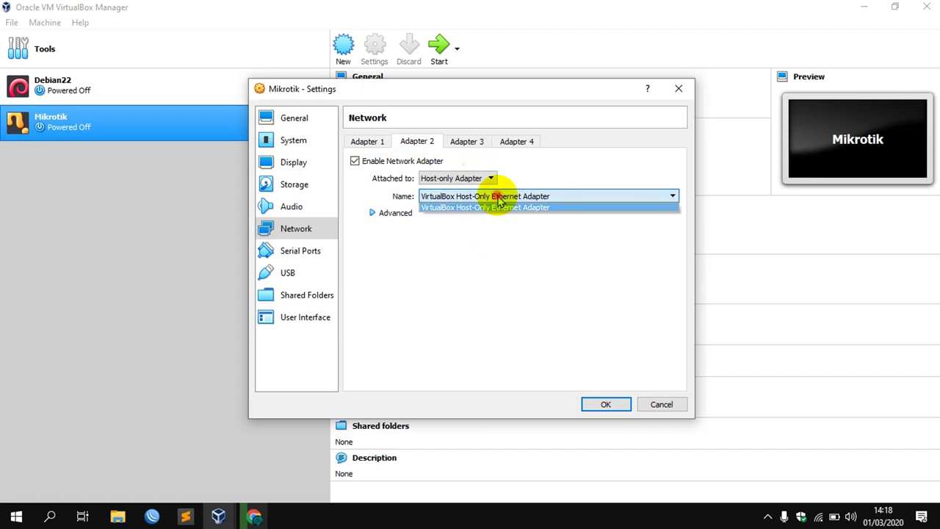
left_click(485, 208)
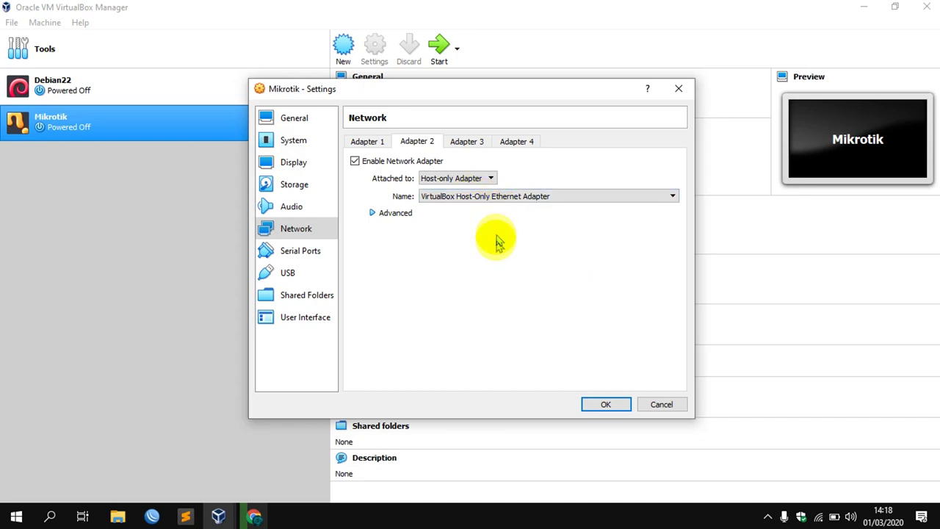
left_click(607, 404)
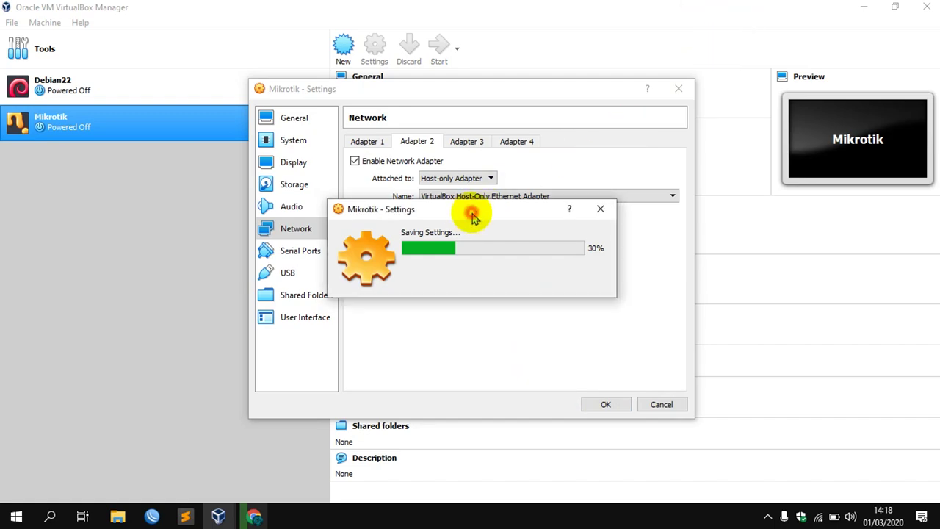
left_click_drag(471, 212, 479, 226)
left_click(723, 516)
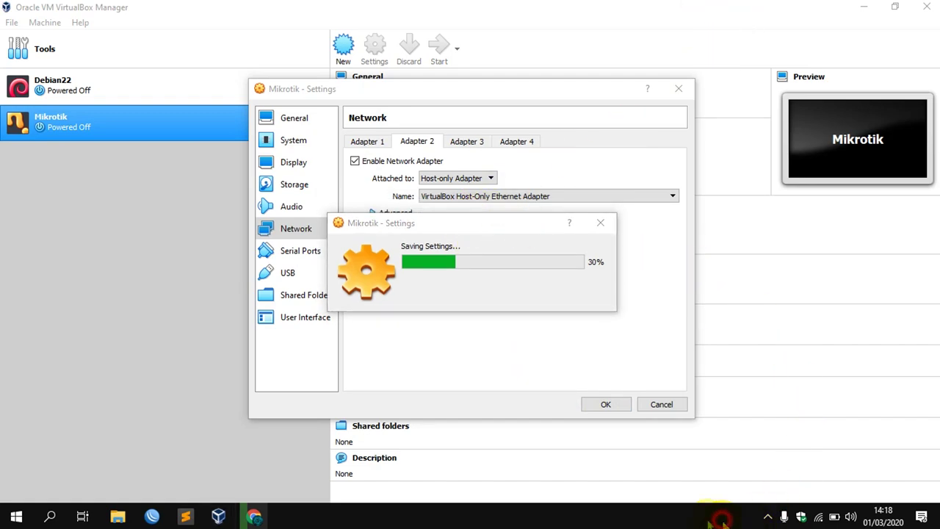
left_click(253, 515)
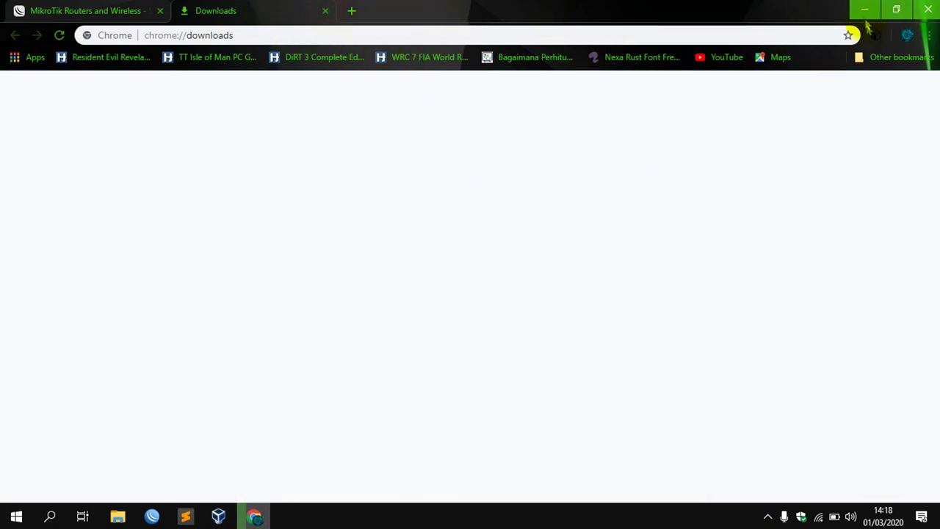
left_click(865, 9)
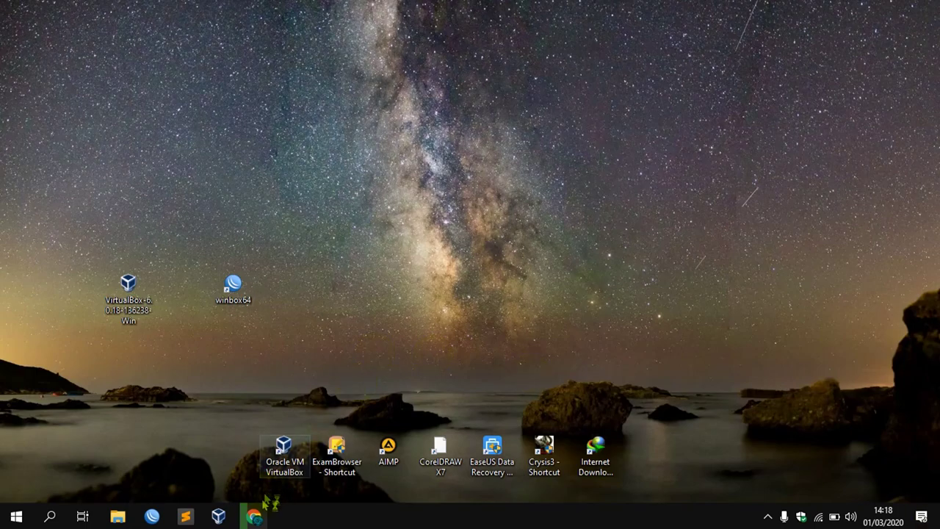
Switch back to the VirtualBox manager and start the Mikrotik virtual machine.
left_click(218, 516)
mouse_move(253, 451)
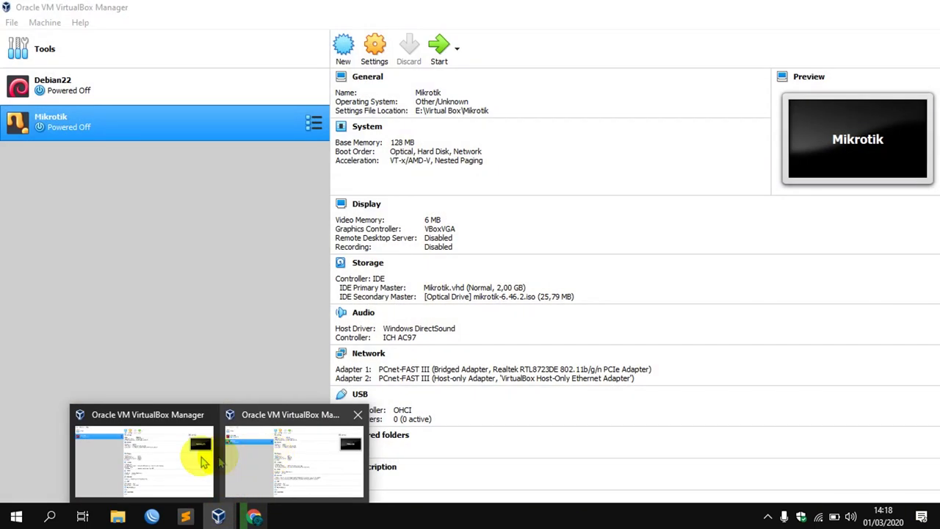
mouse_move(210, 435)
left_click(208, 415)
left_click(169, 186)
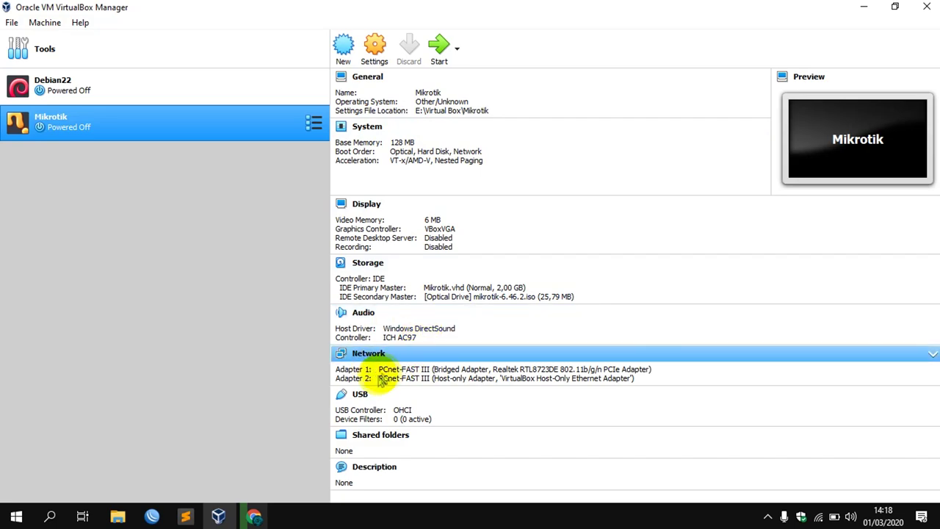
left_click(441, 45)
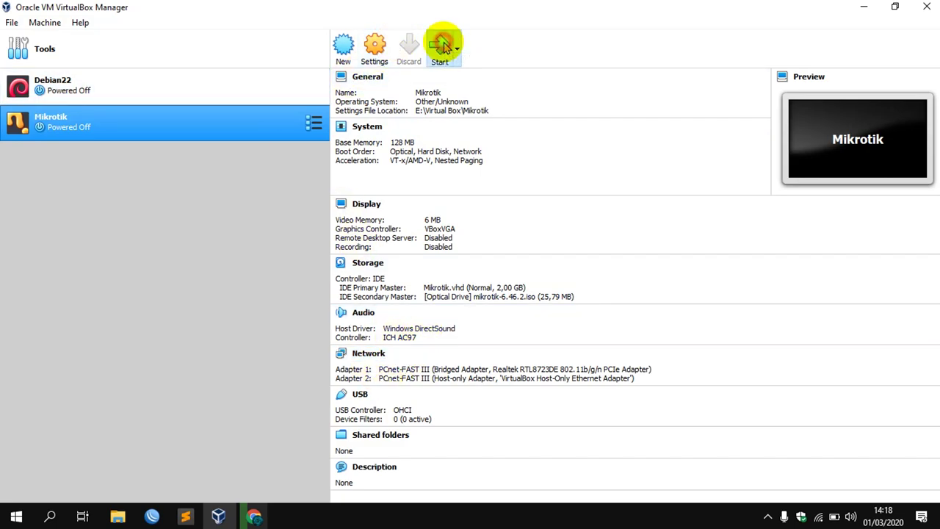
Minimize the VirtualBox manager and close Chrome, exiting despite the download in progress.
left_click(866, 7)
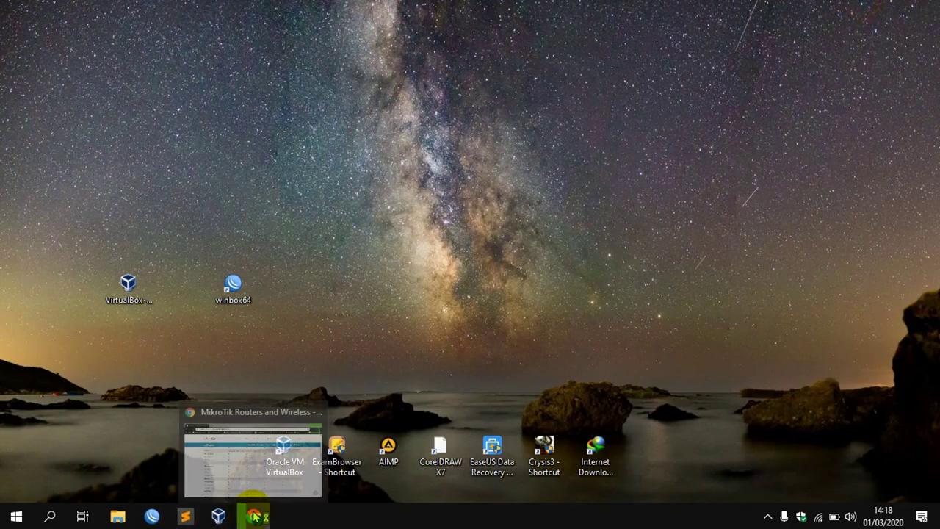
left_click(279, 461)
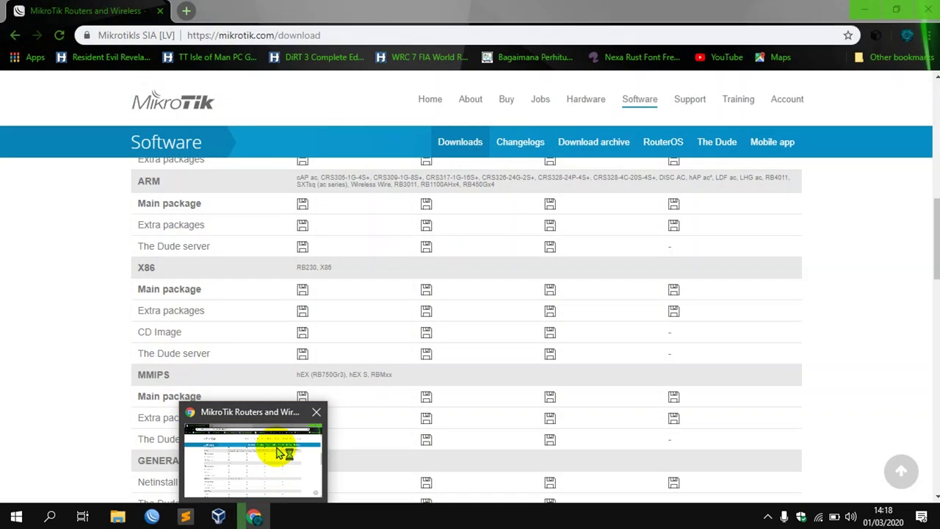
left_click(316, 416)
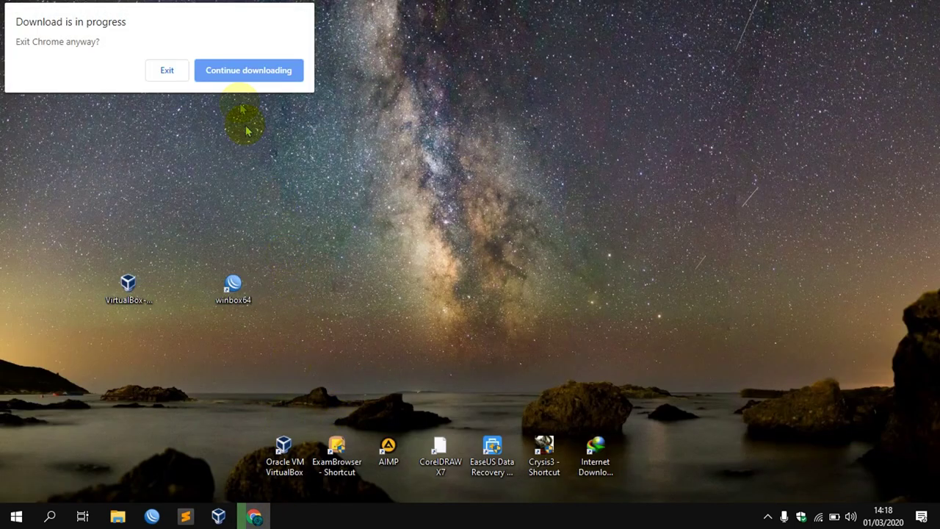
left_click(167, 70)
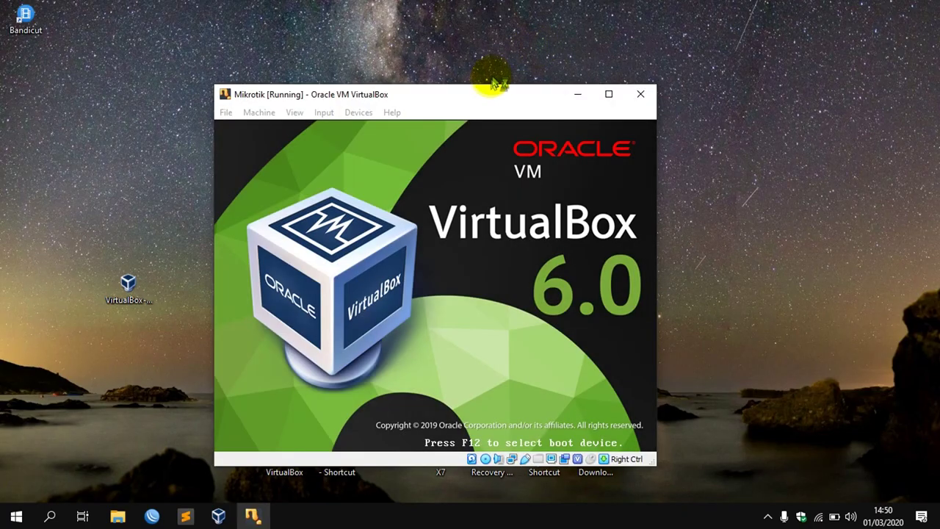
Install RouterOS locally with all packages selected, answering y to keep the old configuration and y to continue with erasing the disk.
left_click_drag(482, 98, 528, 45)
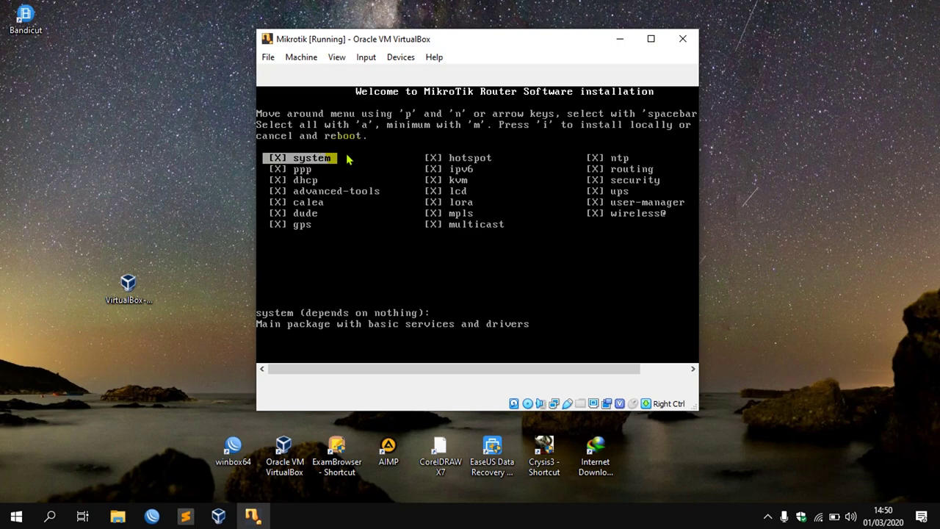
key("i")
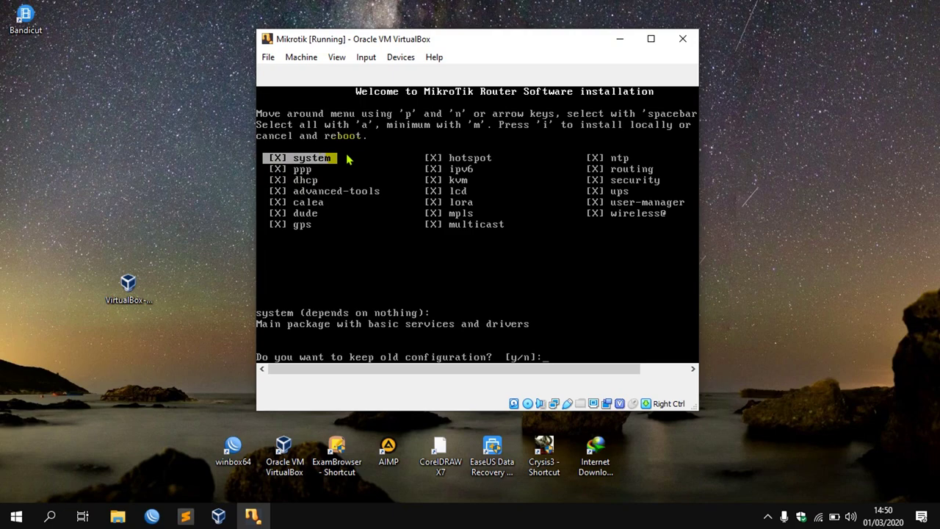
type("y/n]:")
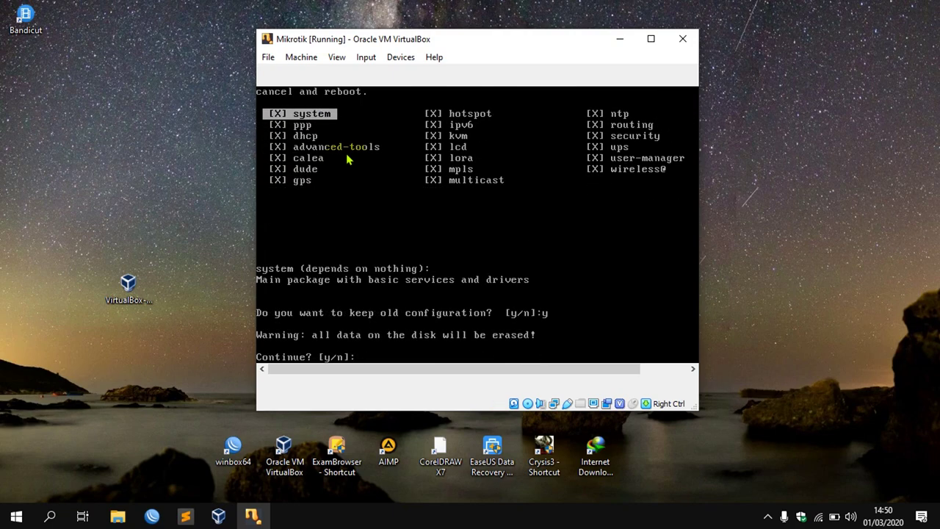
type("y")
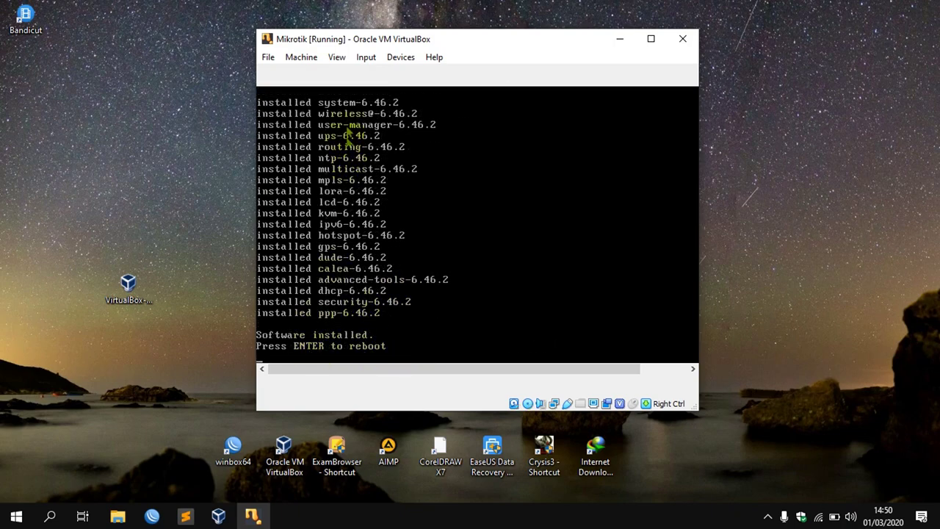
Eject mikrotik-6.46.2.iso from the machine's optical drive with a forced unmount, and reboot the machine.
left_click(400, 58)
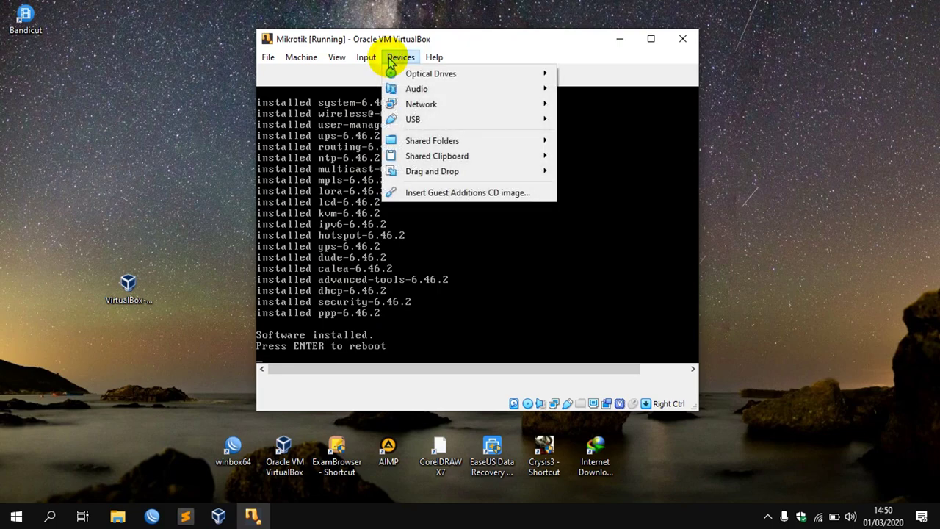
mouse_move(519, 70)
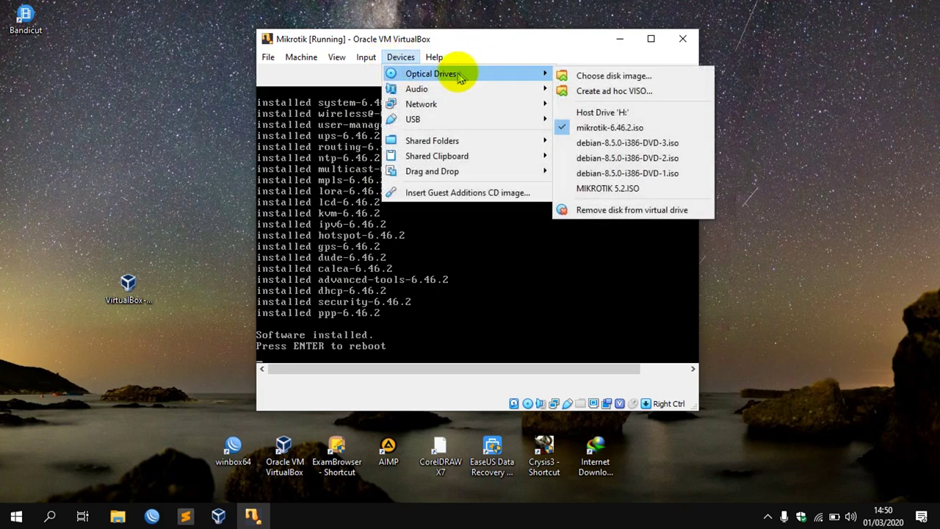
left_click(614, 129)
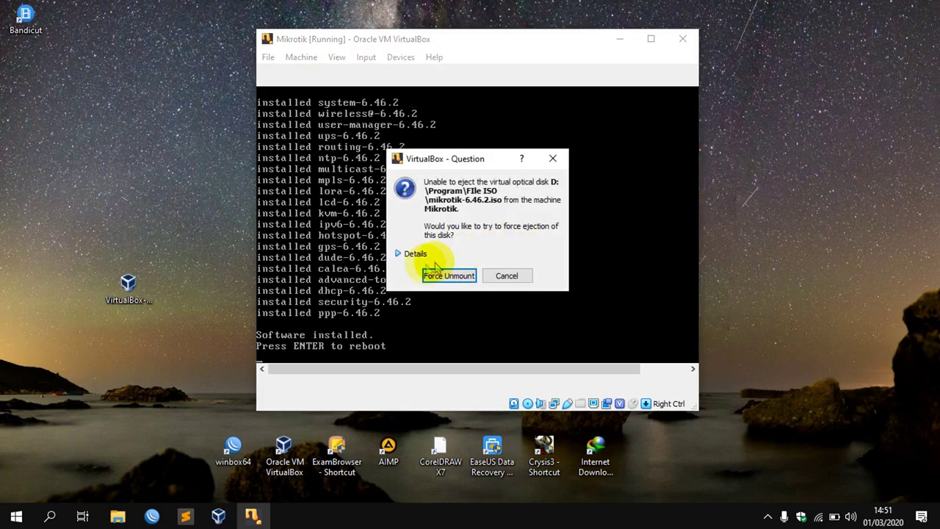
left_click(445, 277)
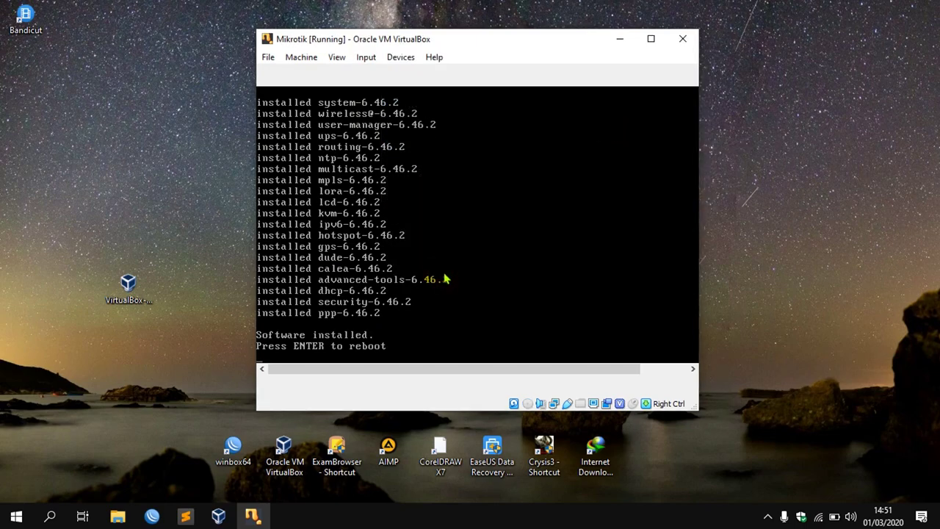
left_click(446, 278)
key("Return")
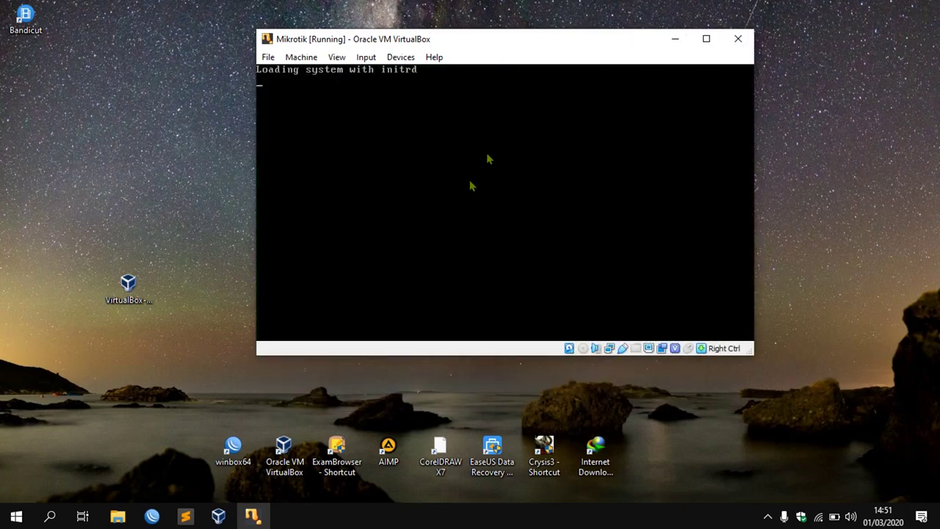
Check the running Mikrotik machine's optical drive for a mounted disk image.
left_click(537, 40)
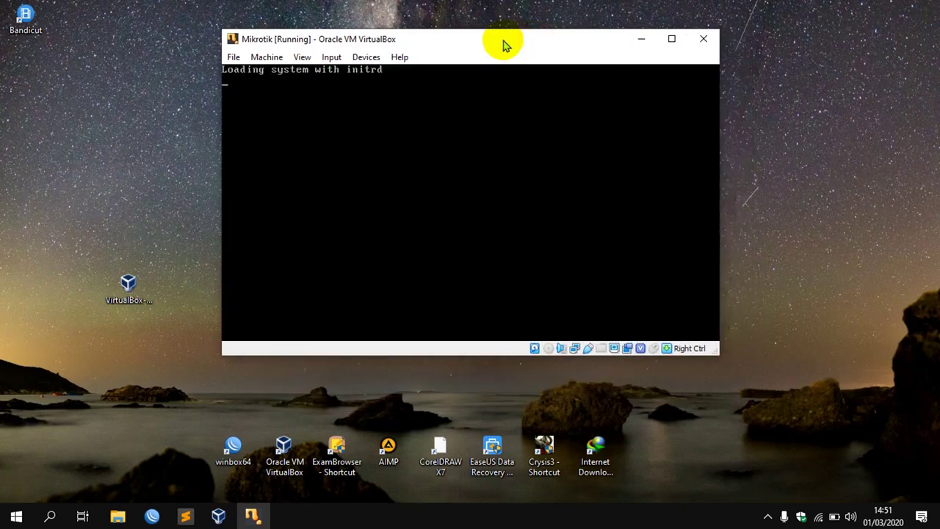
left_click(370, 57)
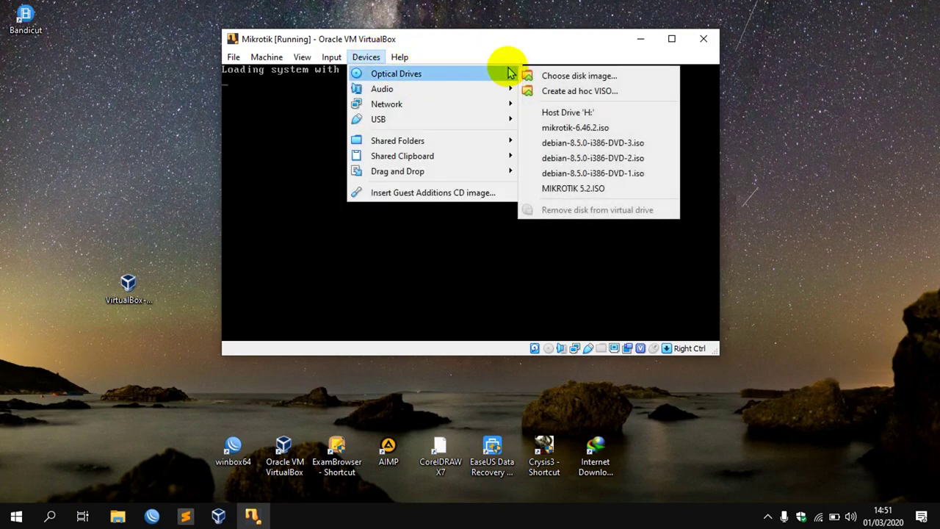
left_click(460, 40)
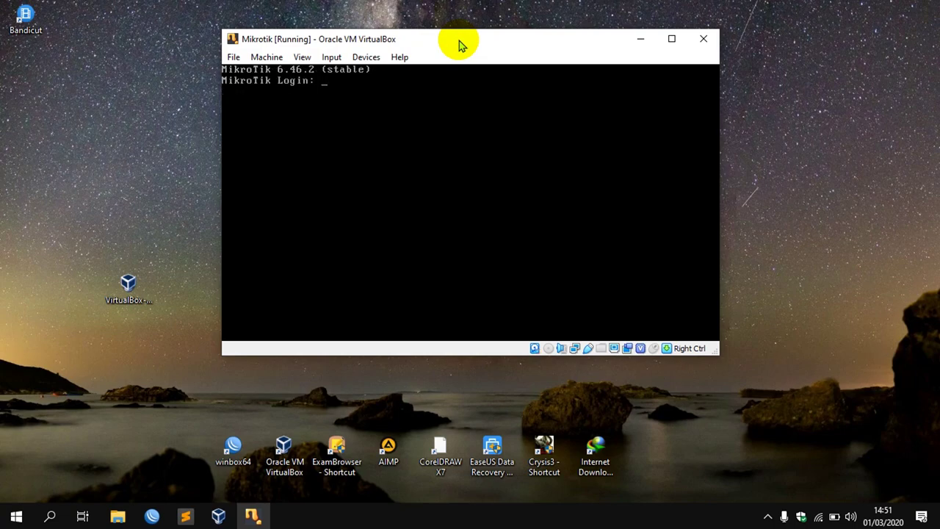
Enter admin as the login name at the MikroTik login prompt.
left_click_drag(459, 41, 415, 51)
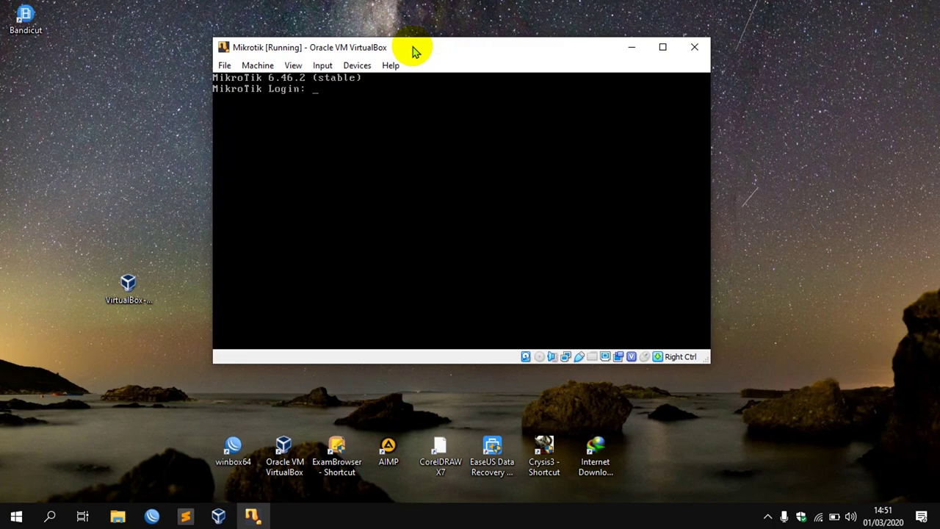
type("admin")
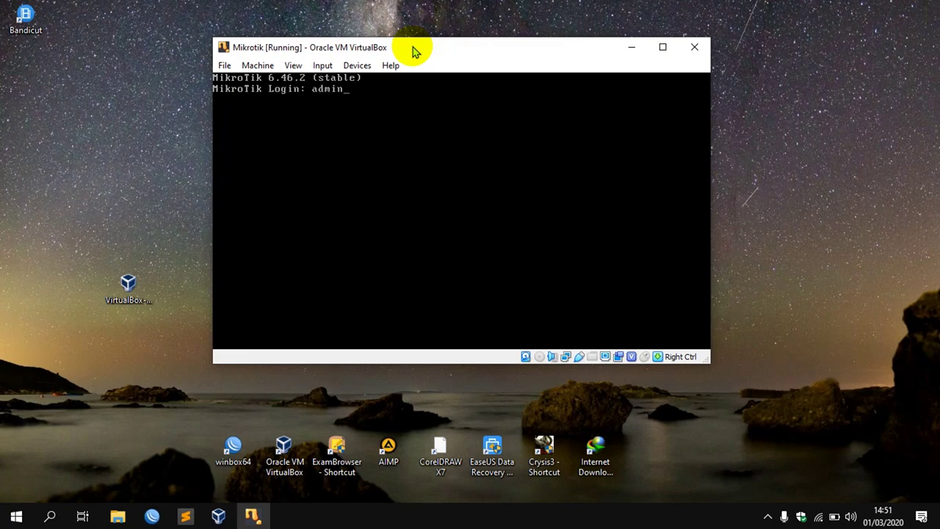